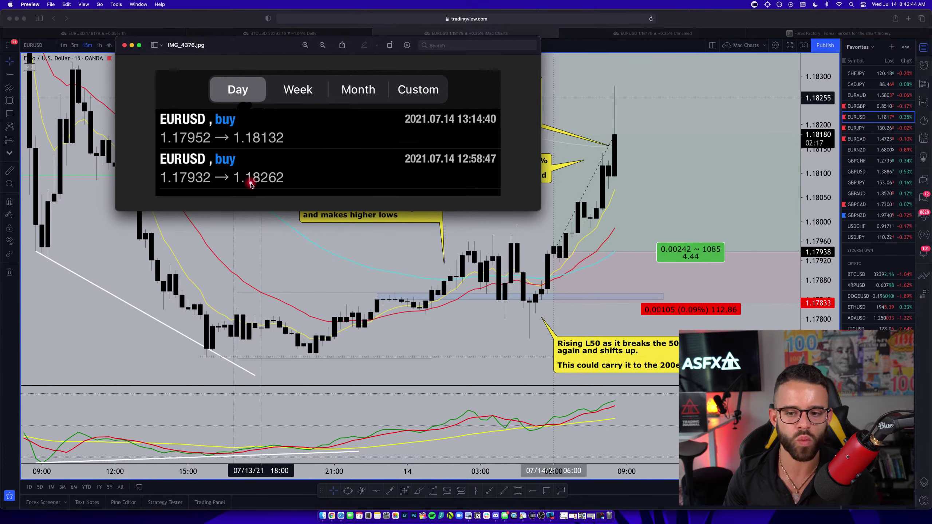
# - Bring the annotated EURUSD 15-minute TradingView chart in front of the trade-history image
pyautogui.click(645, 188)
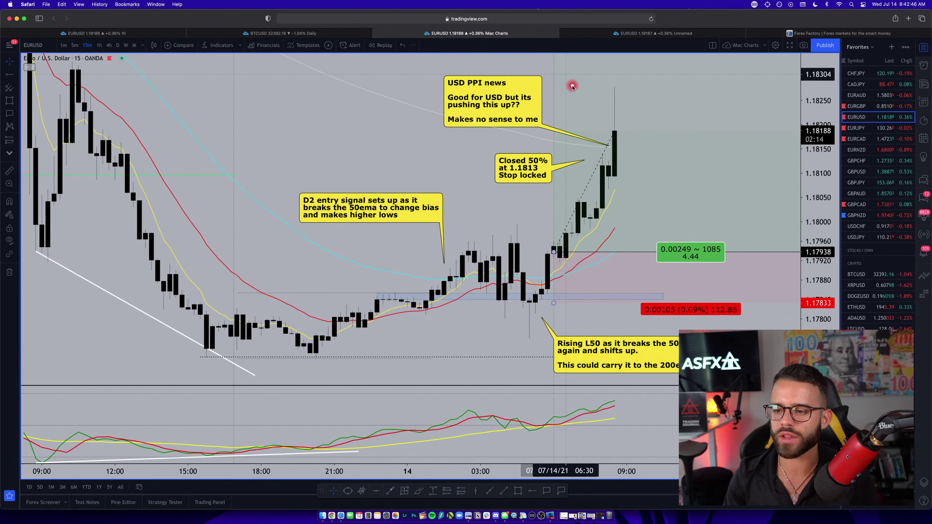
# - Lower the long position's take-profit to about 1.1814, reading 0.00204 (0.17%) and ratio 1.94
pyautogui.moveTo(574, 91); pyautogui.dragTo(516, 147)
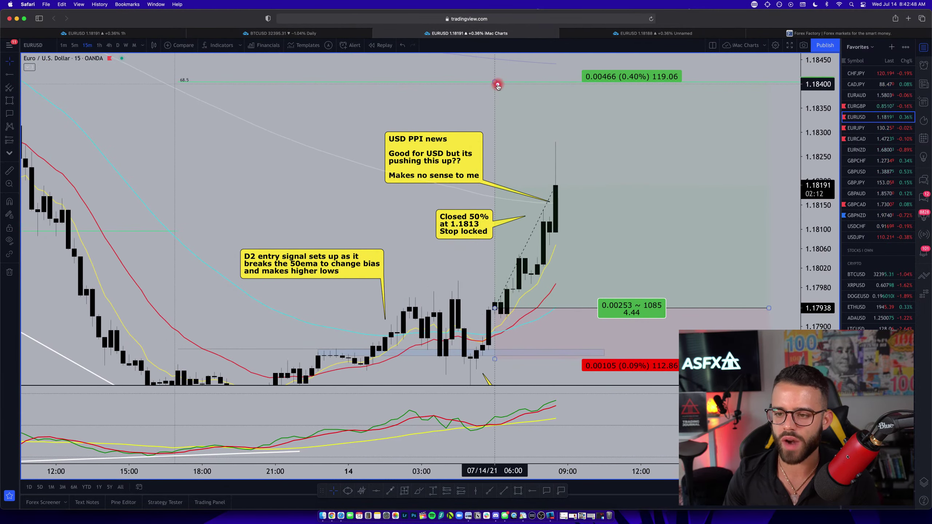
pyautogui.moveTo(496, 84)
pyautogui.mouseDown()
pyautogui.moveTo(501, 193)
pyautogui.moveTo(512, 209)
pyautogui.mouseUp()
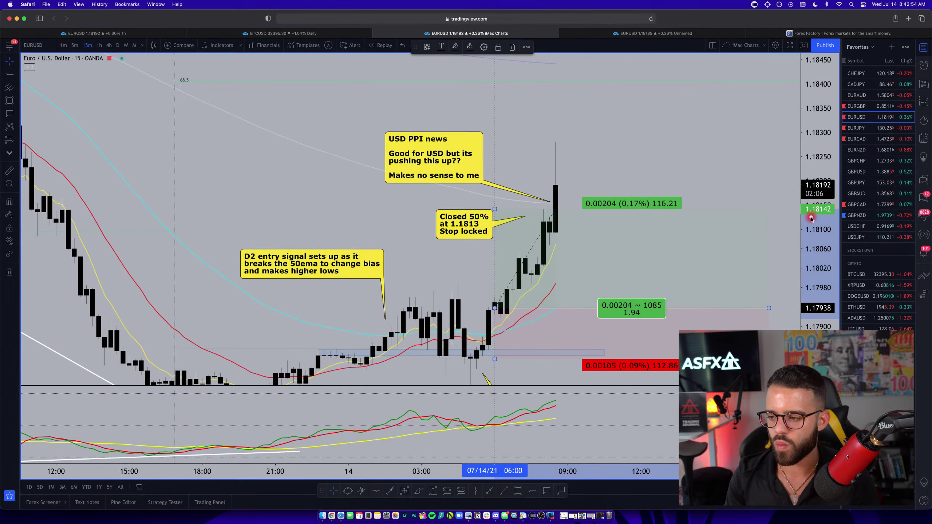
pyautogui.click(454, 234)
# - Recheck the long-position drawing and pan back to the earlier candles
pyautogui.moveTo(466, 260); pyautogui.dragTo(468, 237)
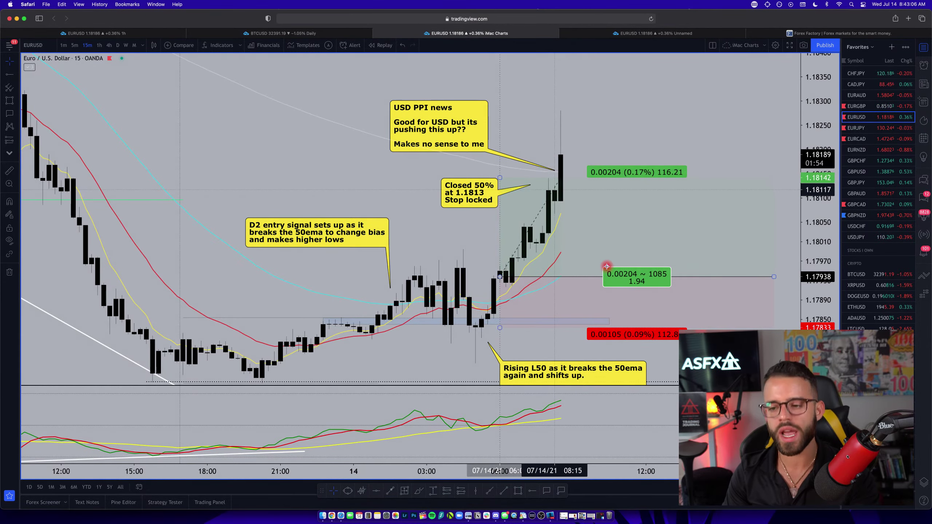
pyautogui.click(645, 316)
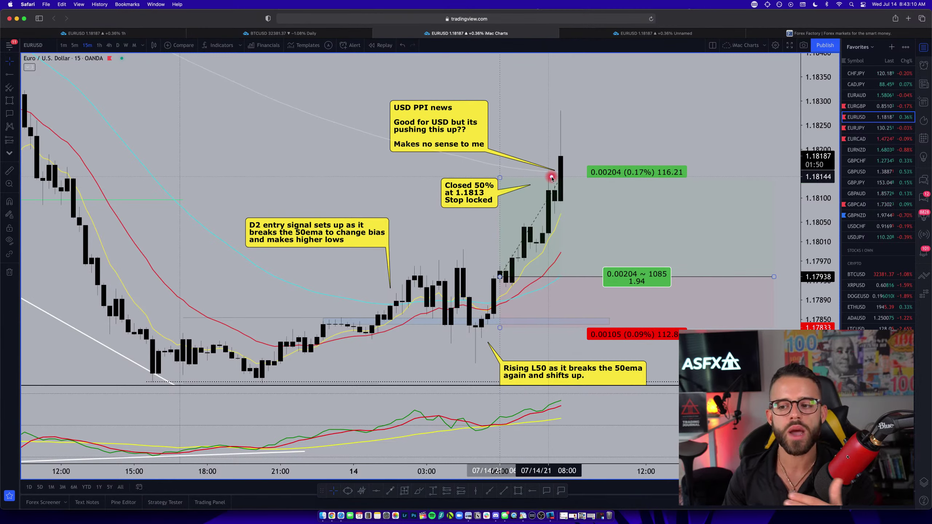
pyautogui.click(489, 297)
pyautogui.click(535, 301)
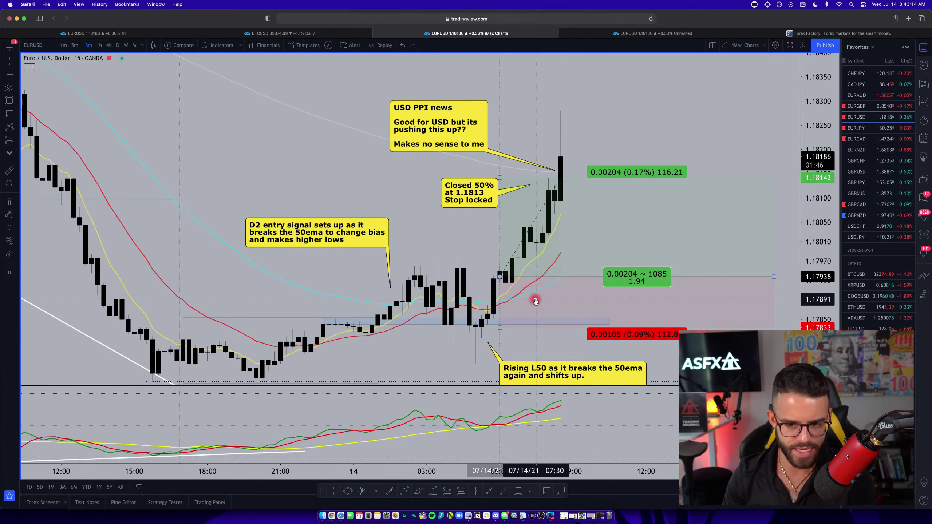
pyautogui.moveTo(468, 246); pyautogui.dragTo(574, 151)
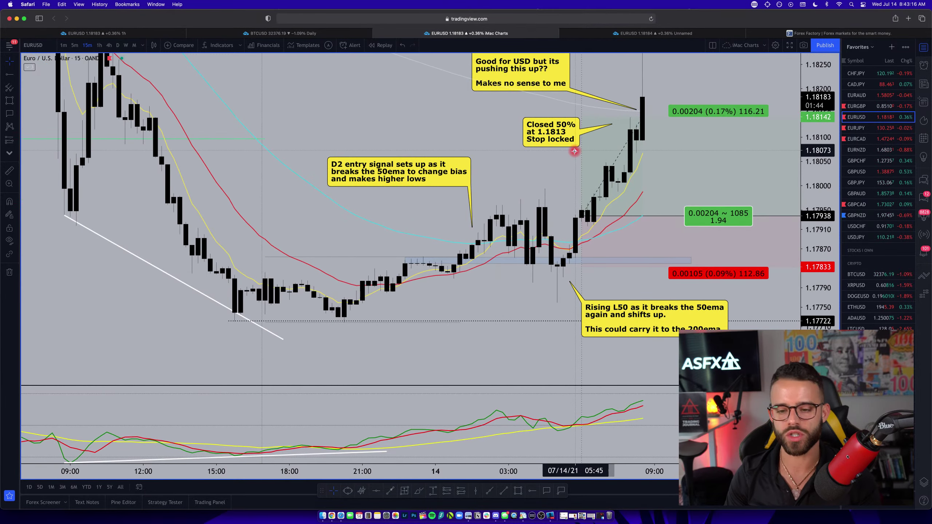
# - Shift the indicator pane's lines upward and select its trendline
pyautogui.scroll(-1, 543, 176)
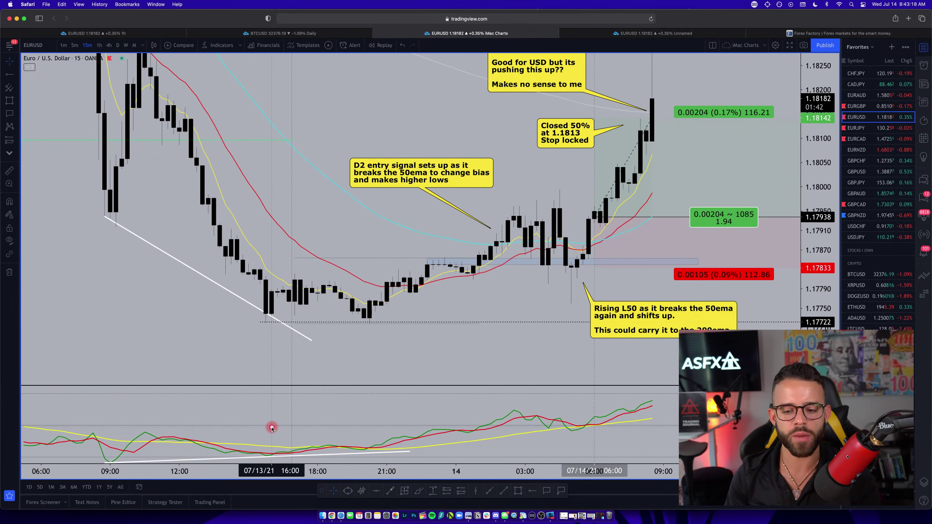
pyautogui.moveTo(270, 427); pyautogui.dragTo(271, 414)
pyautogui.click(246, 449)
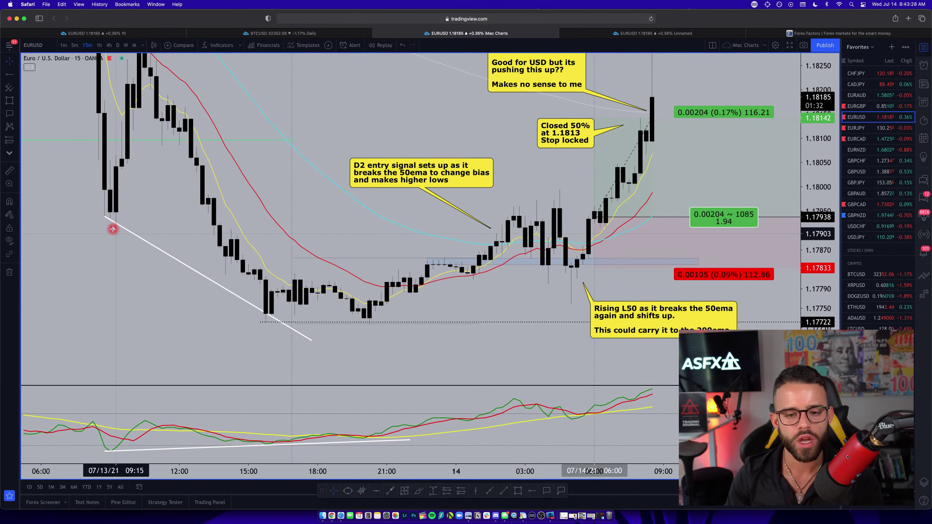
# - Anchor the white trendline's left end on the 07/13 09:00 swing low, zooming the time axis in
pyautogui.click(104, 216)
pyautogui.moveTo(104, 216); pyautogui.dragTo(110, 212)
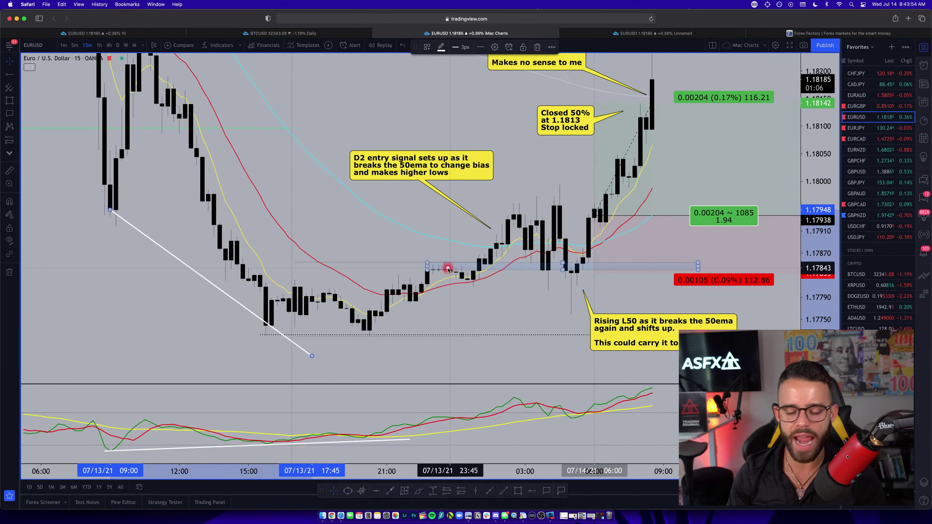
pyautogui.scroll(2, 503, 239)
pyautogui.scroll(1, 503, 239)
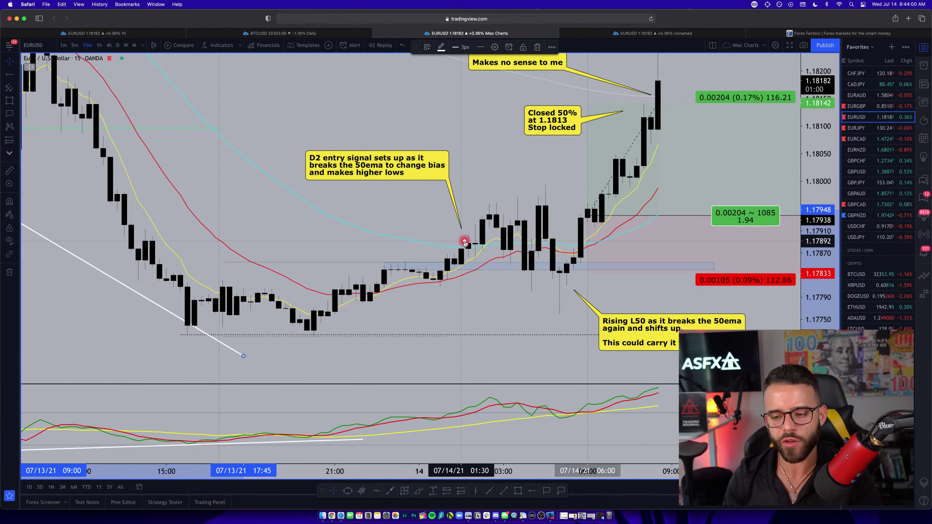
pyautogui.hscroll(-3, 468, 256)
pyautogui.hscroll(-5, 133, 244)
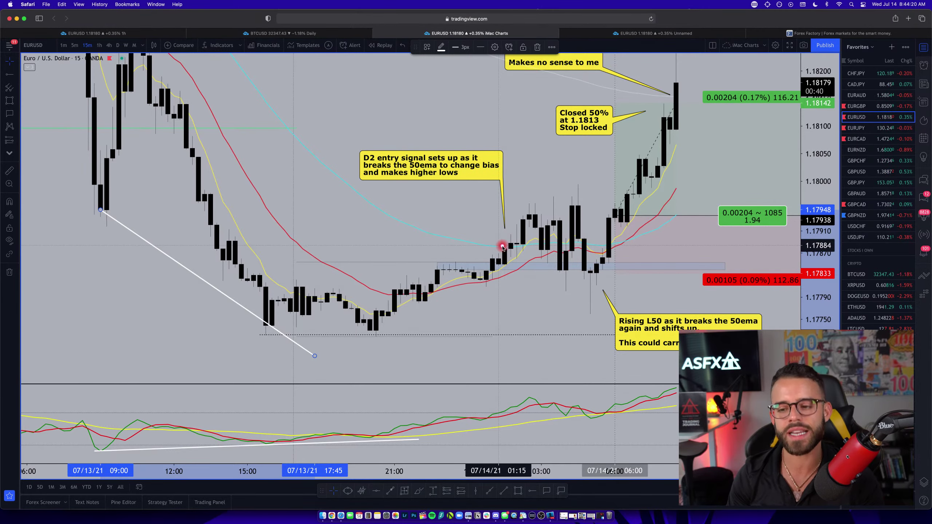
pyautogui.scroll(2, 503, 247)
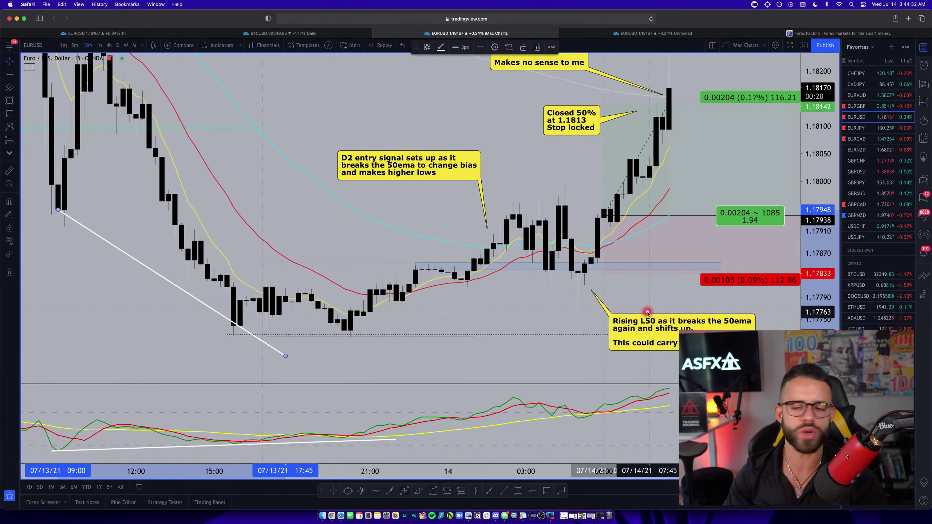
pyautogui.scroll(2, 647, 313)
pyautogui.hscroll(3, 647, 313)
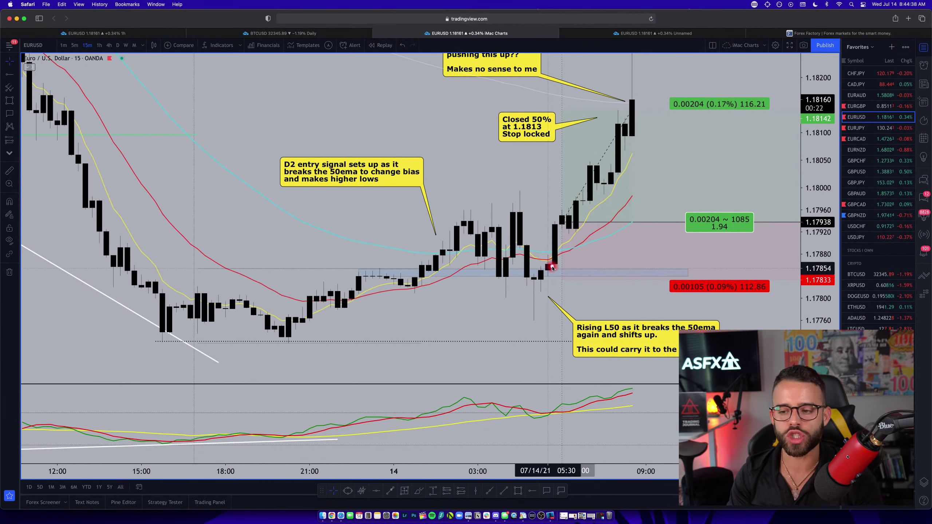
# - Inspect the long position and the 1.1784 zone rectangle, then bring up IMG_4376.jpg
pyautogui.click(563, 224)
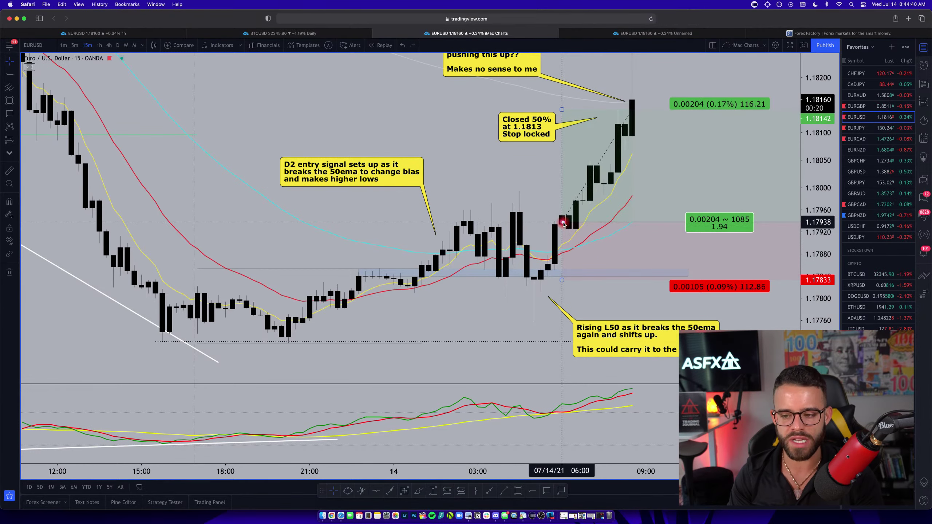
pyautogui.click(528, 257)
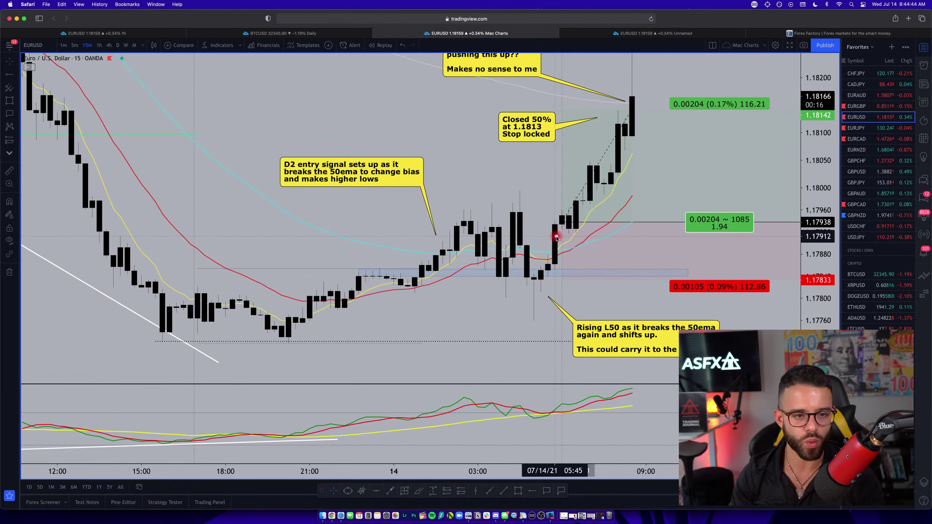
pyautogui.scroll(2, 554, 239)
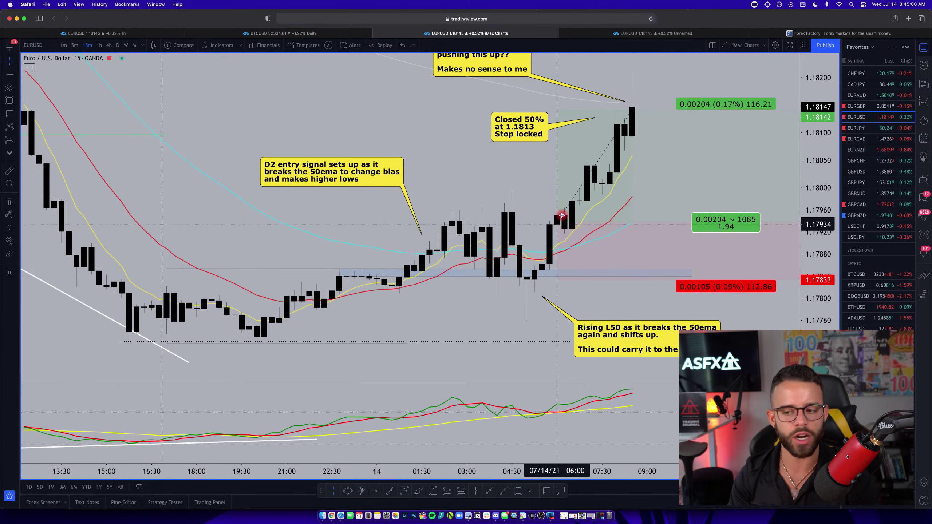
pyautogui.click(528, 275)
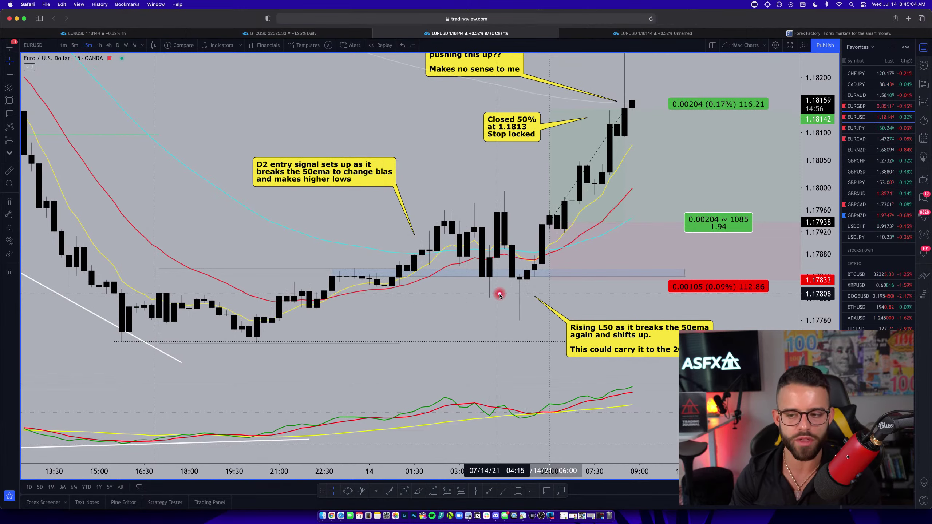
pyautogui.click(550, 225)
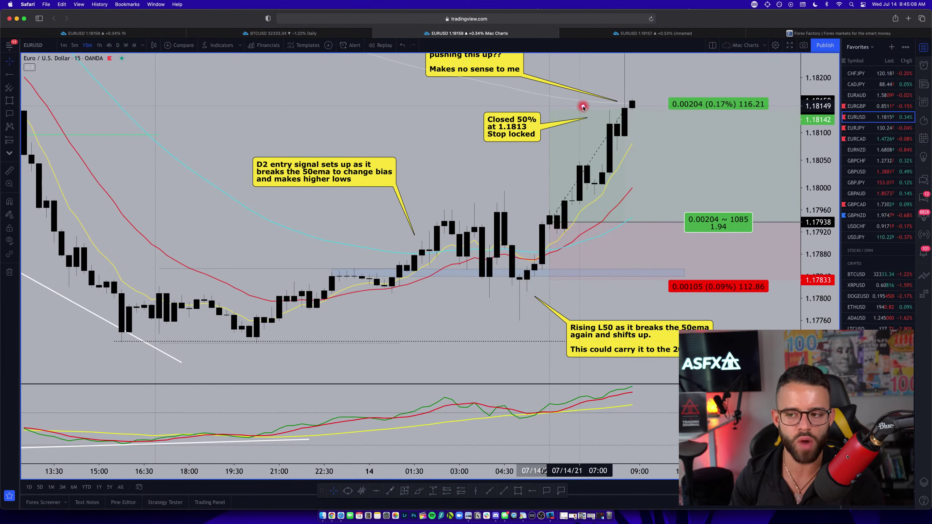
pyautogui.click(479, 98)
pyautogui.click(349, 276)
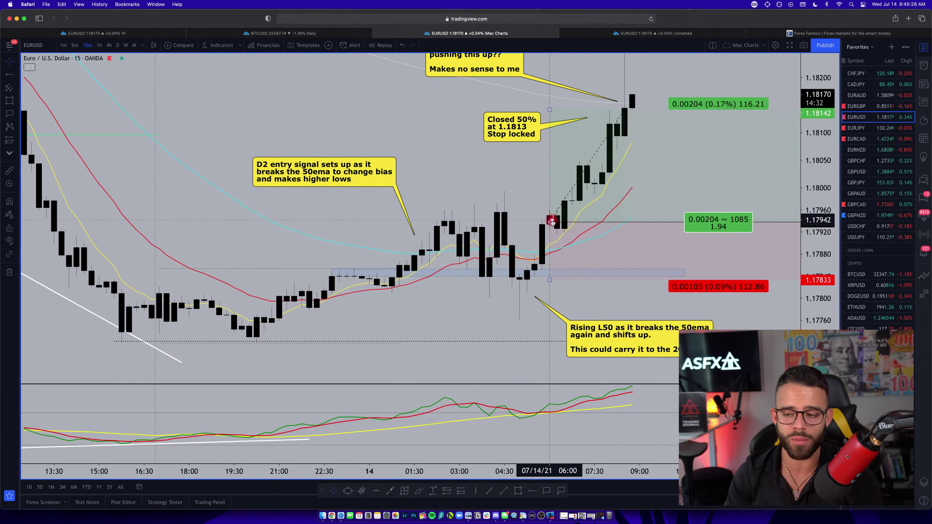
pyautogui.click(467, 515)
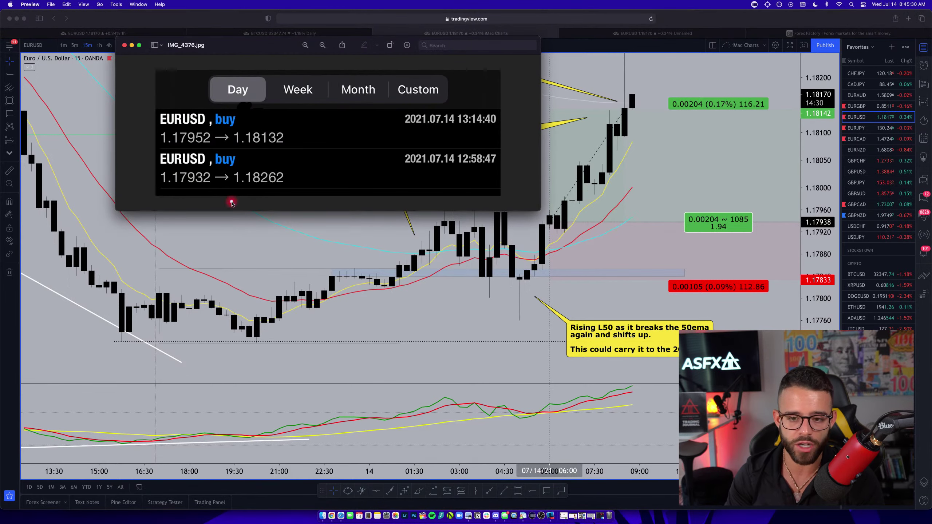
# - Return from the screenshot to the TradingView chart, nudge it down, and switch to EURJPY
pyautogui.click(656, 178)
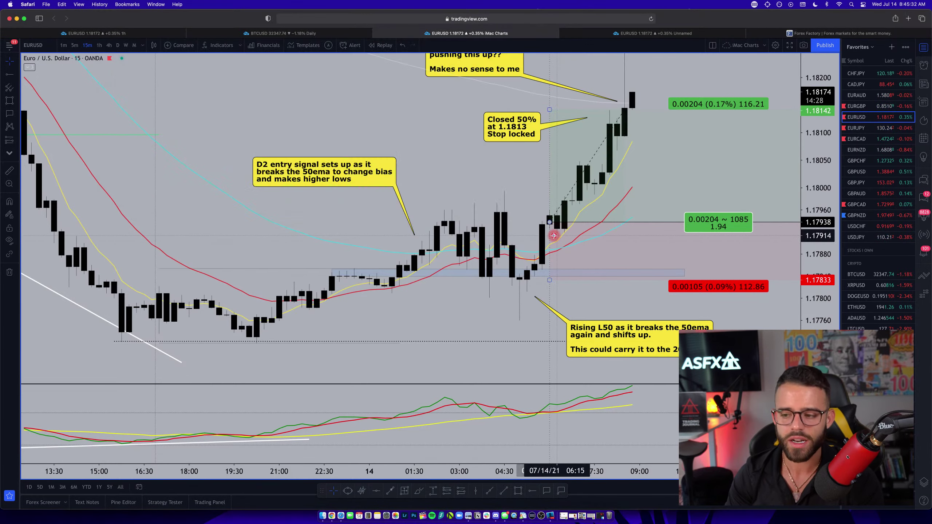
pyautogui.moveTo(537, 209); pyautogui.dragTo(536, 218)
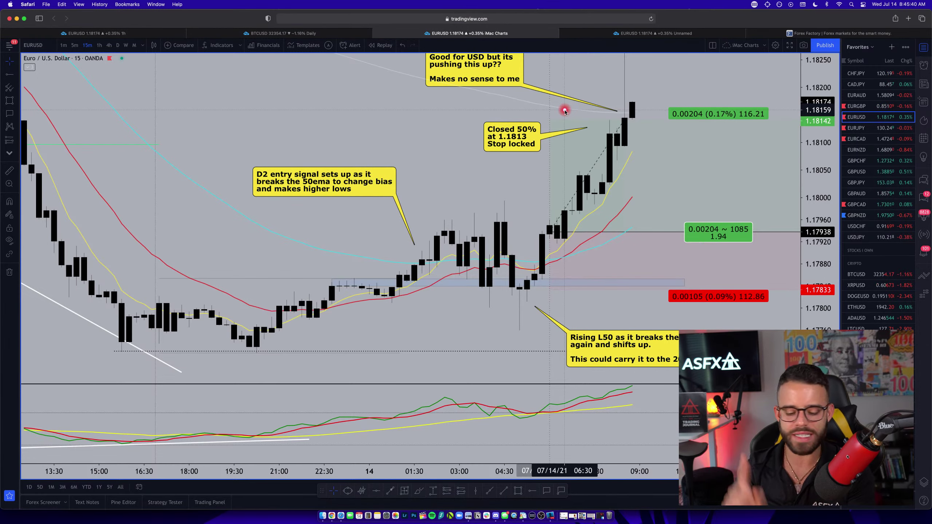
pyautogui.press('space')
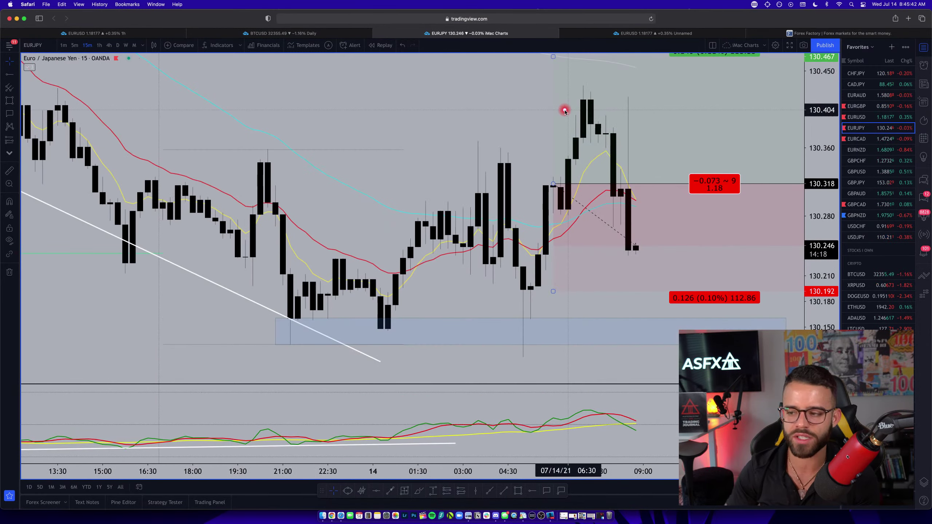
# - Switch back to EURUSD and stretch the price scale to enlarge the candles around the entry zone
pyautogui.hotkey('shift', 'space')
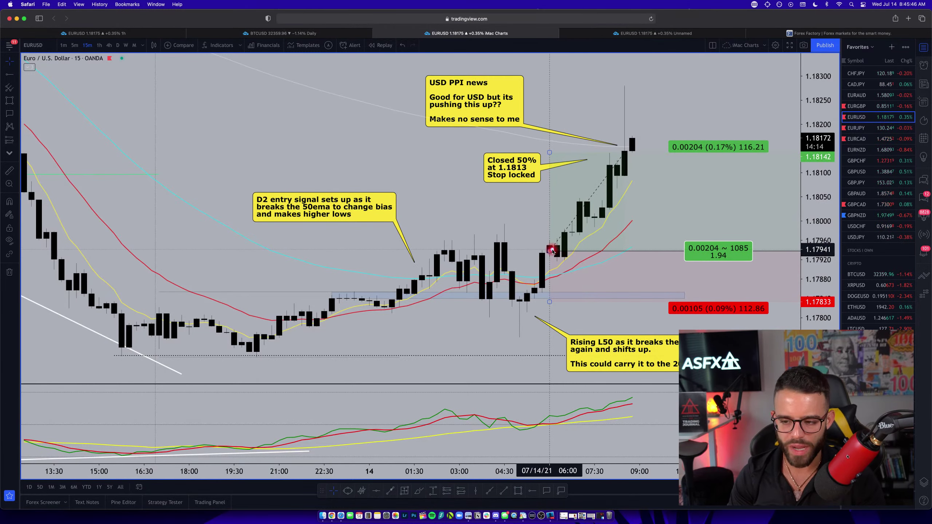
pyautogui.hscroll(3, 552, 251)
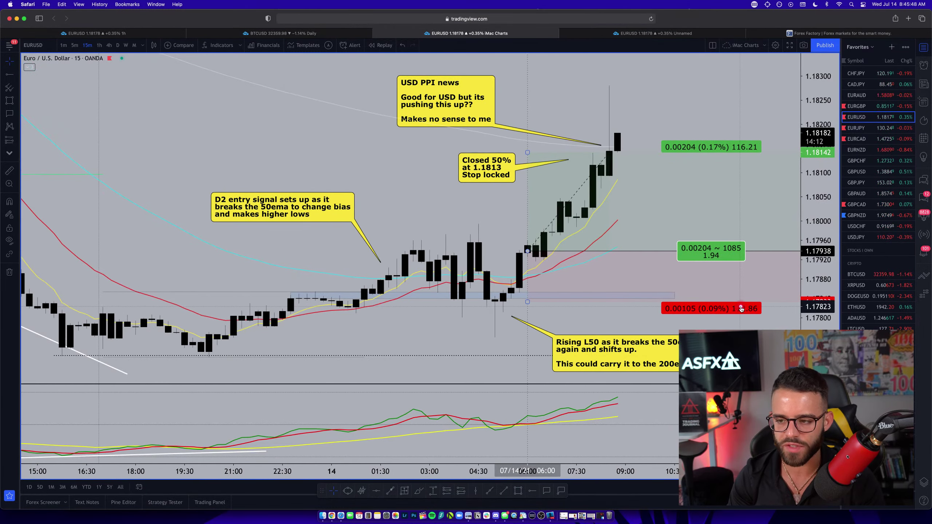
pyautogui.moveTo(814, 314); pyautogui.dragTo(809, 273)
pyautogui.moveTo(523, 248); pyautogui.dragTo(471, 210)
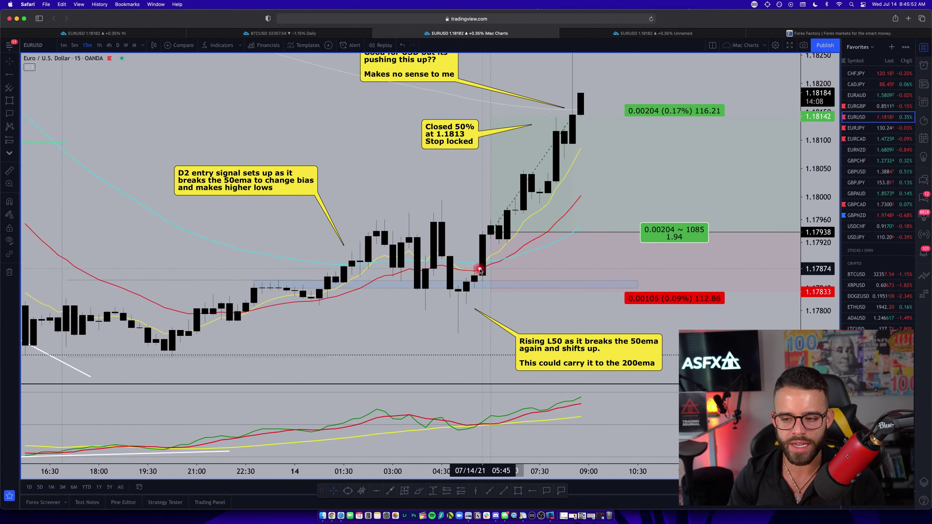
pyautogui.click(464, 285)
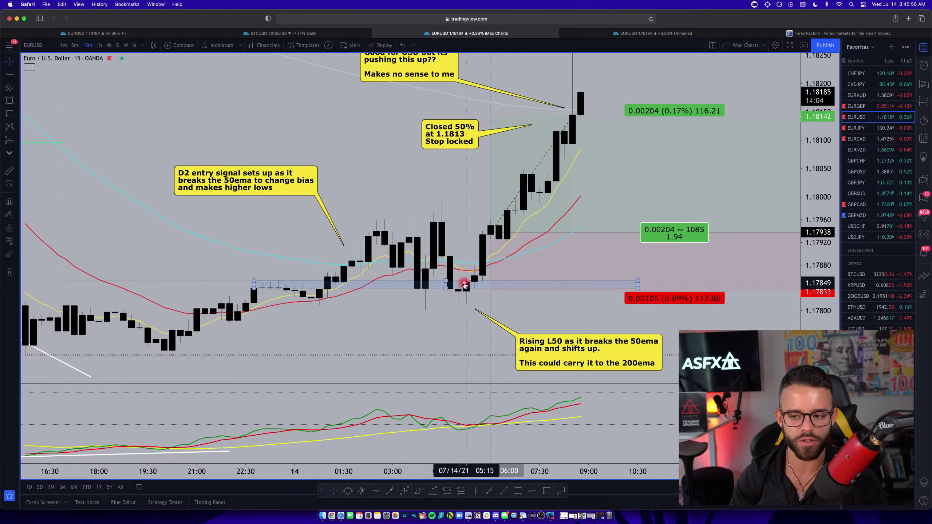
pyautogui.click(484, 271)
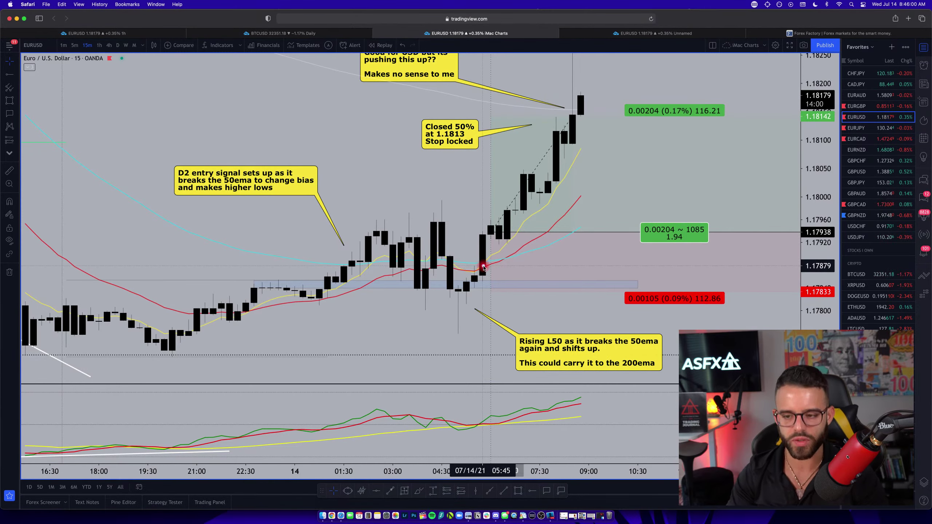
pyautogui.click(484, 268)
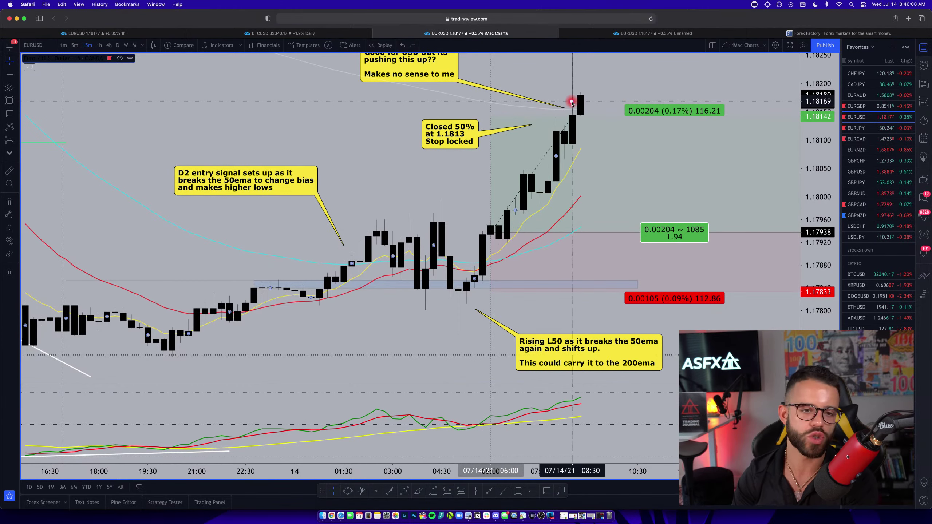
# - Raise the long position's take-profit to about 1.18422, giving 0.00484 (0.41%) and a 4.61 ratio
pyautogui.moveTo(562, 91); pyautogui.dragTo(556, 216)
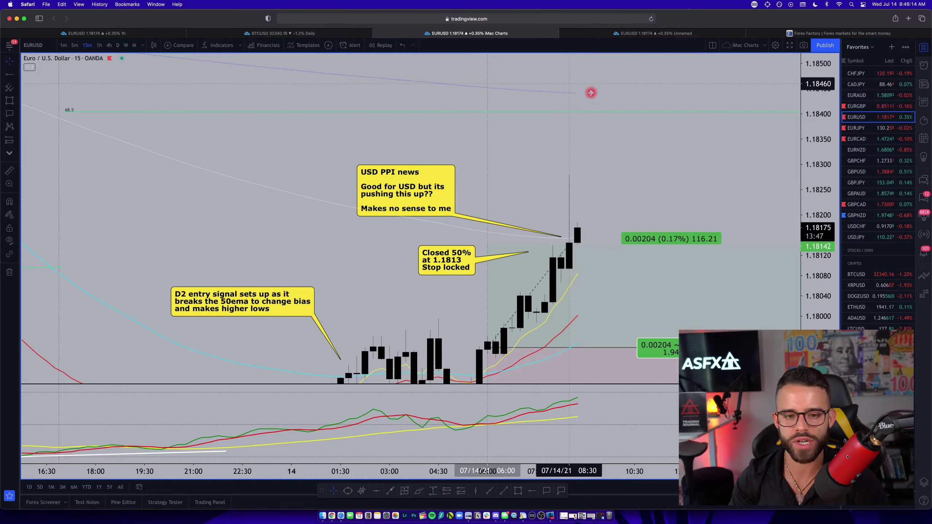
pyautogui.click(488, 237)
pyautogui.moveTo(488, 237); pyautogui.dragTo(490, 103)
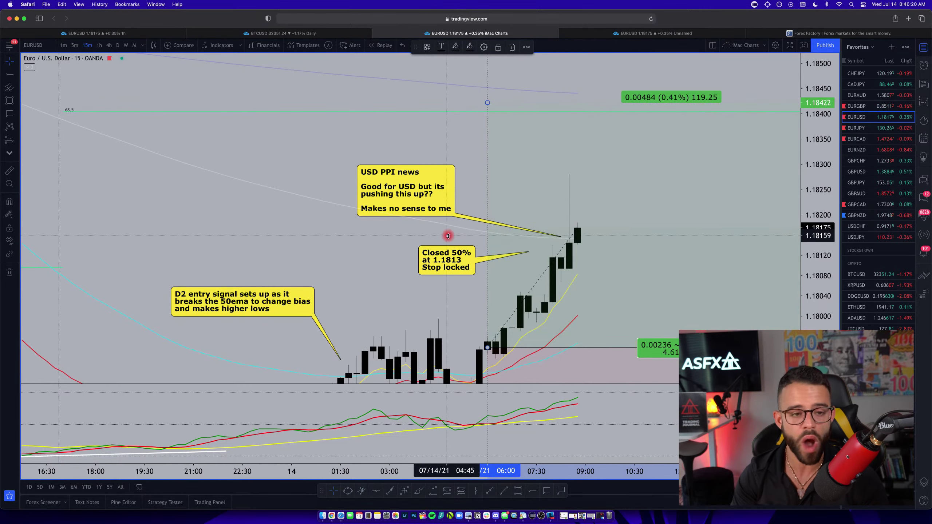
pyautogui.moveTo(448, 236); pyautogui.dragTo(474, 158)
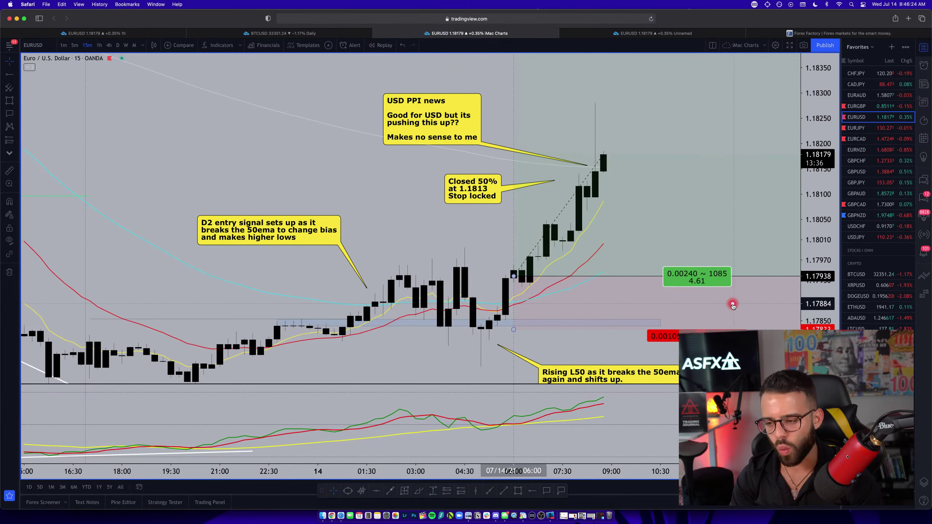
# - Add a EURUSD 1-minute chart beside the 15-minute chart and scroll through the move up from entry
pyautogui.hotkey('alt', 'Return')
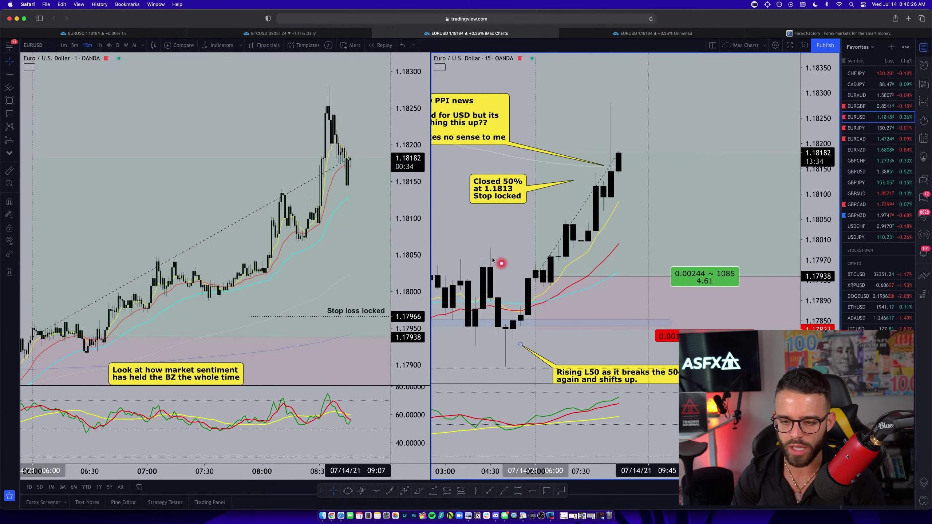
pyautogui.hscroll(-10, 354, 246)
pyautogui.click(191, 185)
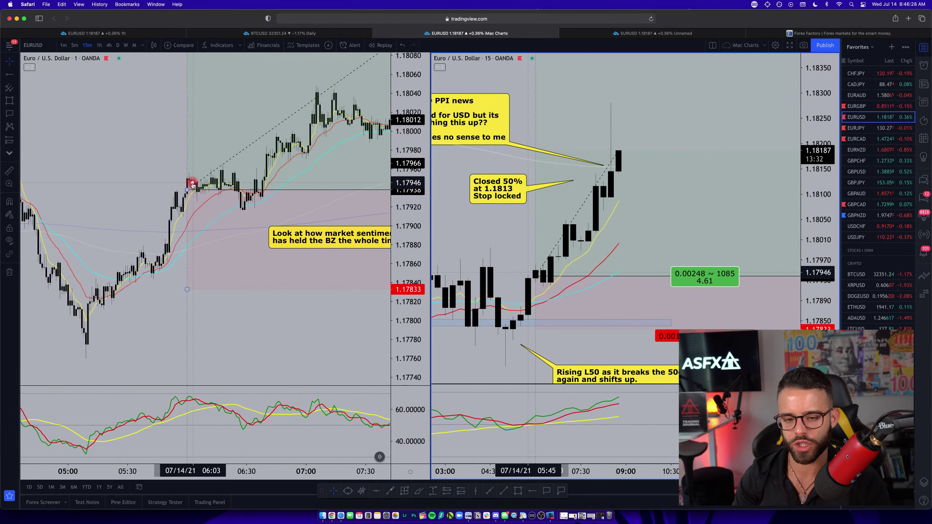
pyautogui.hscroll(-5, 250, 312)
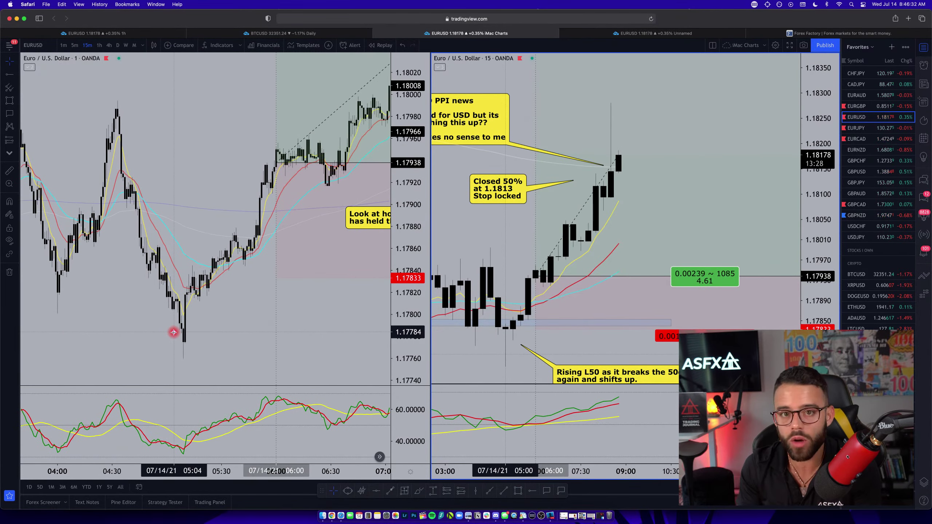
pyautogui.scroll(5, 175, 333)
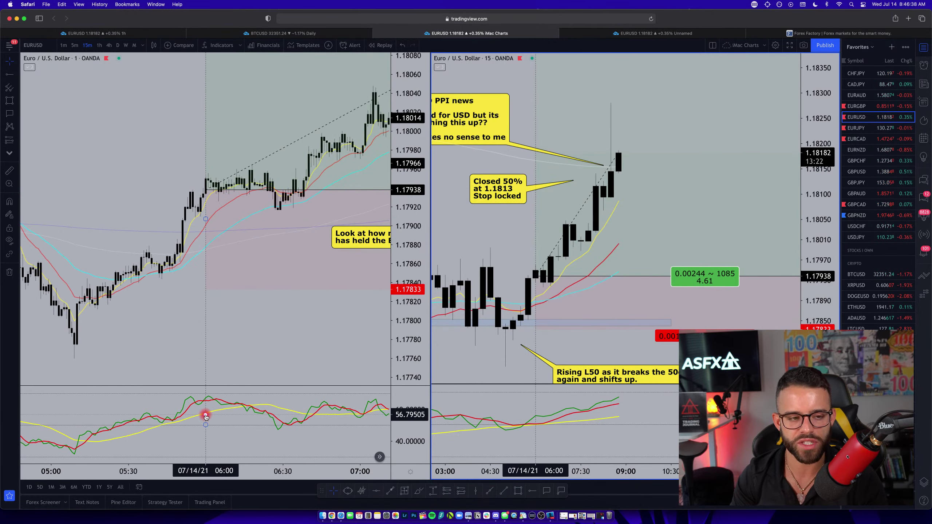
pyautogui.hscroll(3, 207, 414)
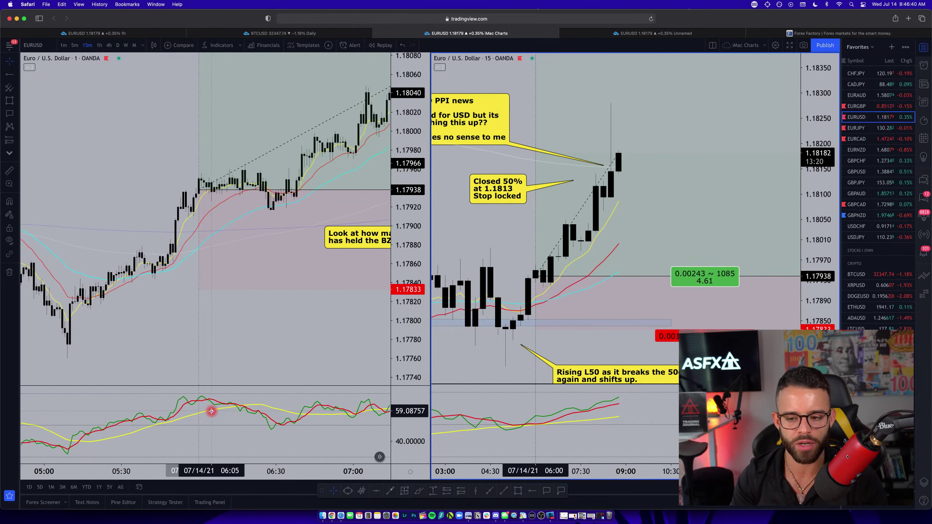
pyautogui.hscroll(8, 205, 414)
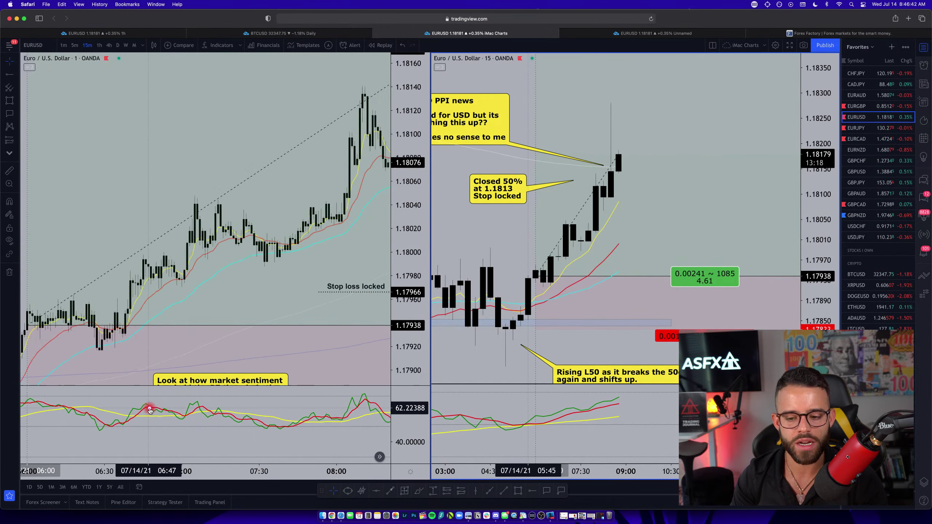
pyautogui.hscroll(7, 198, 417)
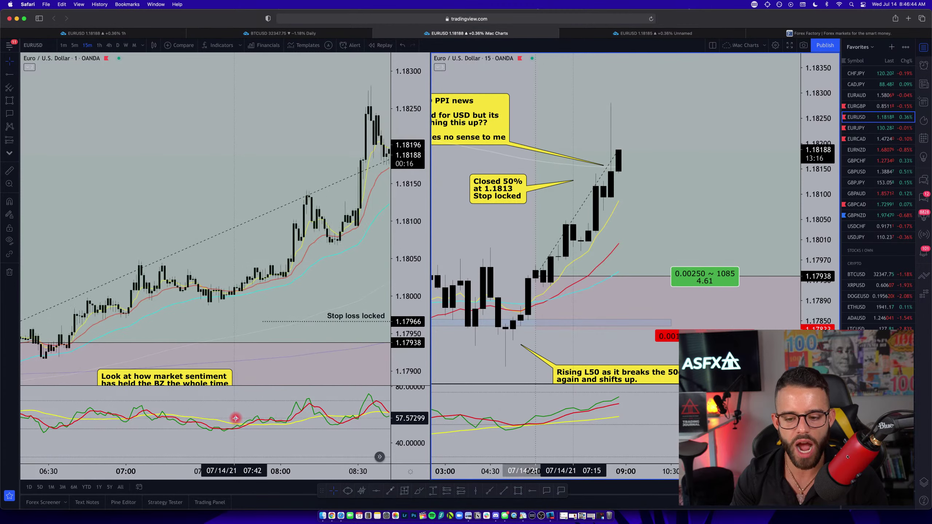
pyautogui.hscroll(1, 253, 418)
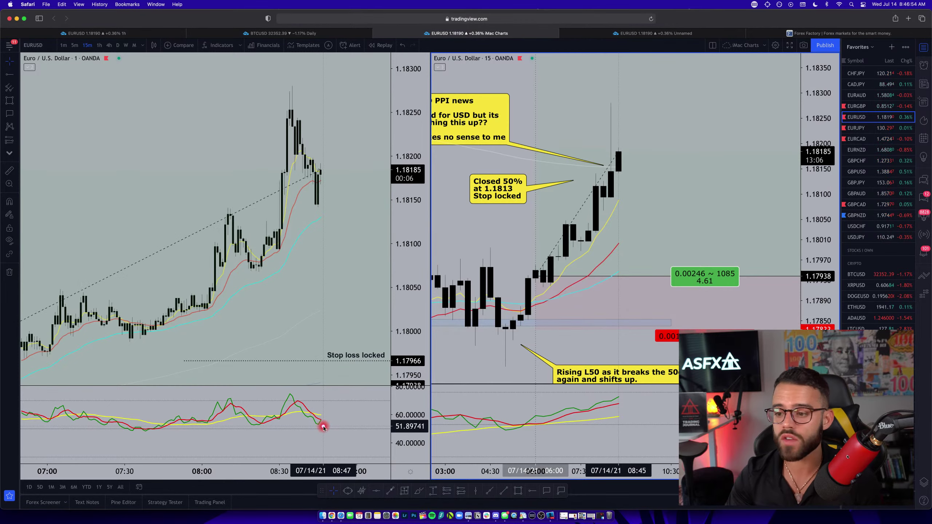
# - Read the USD PPI m/m details on Forex Factory (Actual 1.0% vs Forecast 0.6%), then return to the charts
pyautogui.click(798, 33)
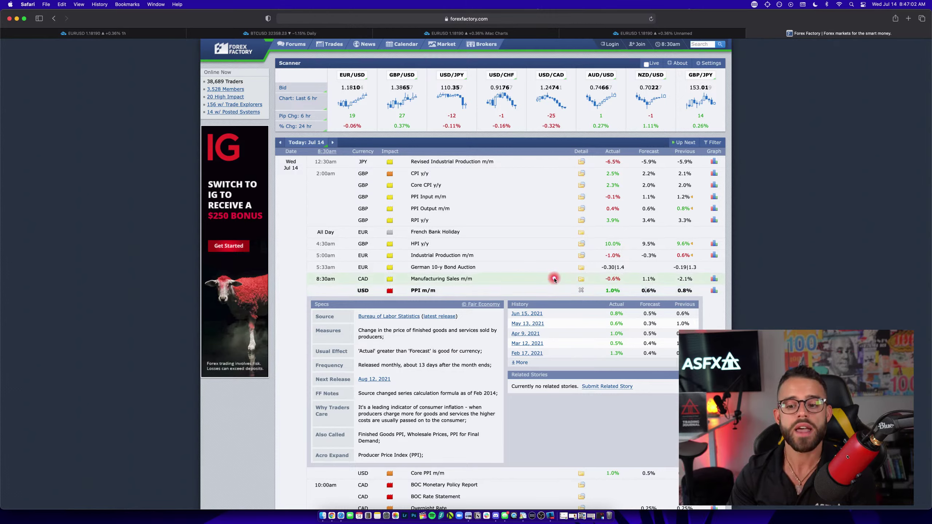
pyautogui.moveTo(366, 353); pyautogui.dragTo(495, 355)
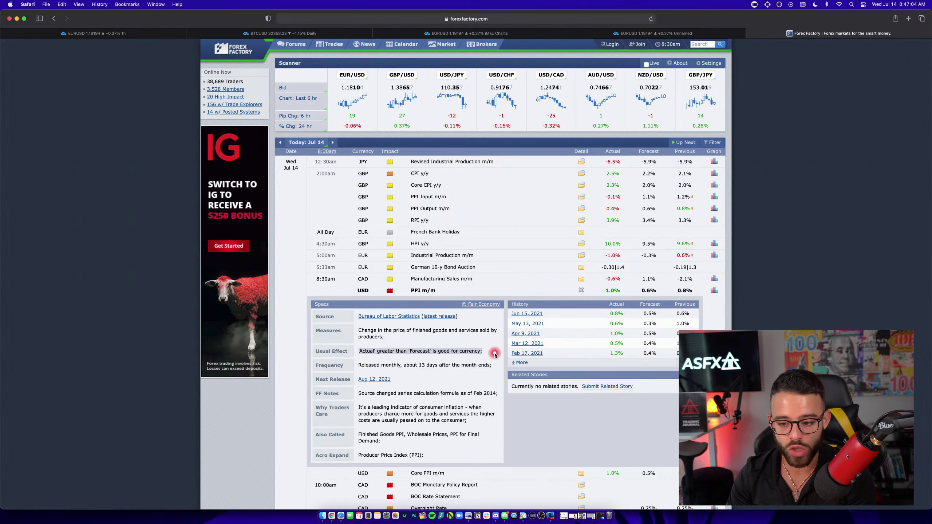
pyautogui.click(364, 294)
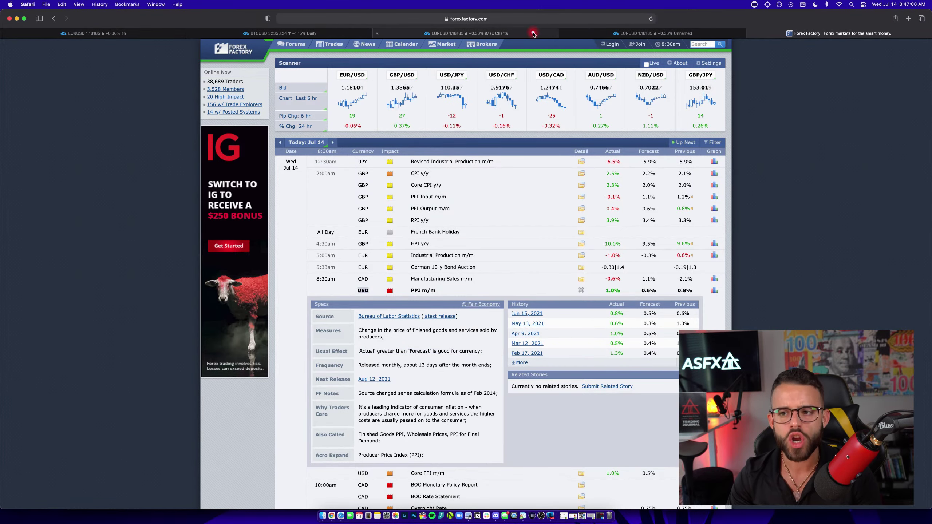
pyautogui.click(547, 33)
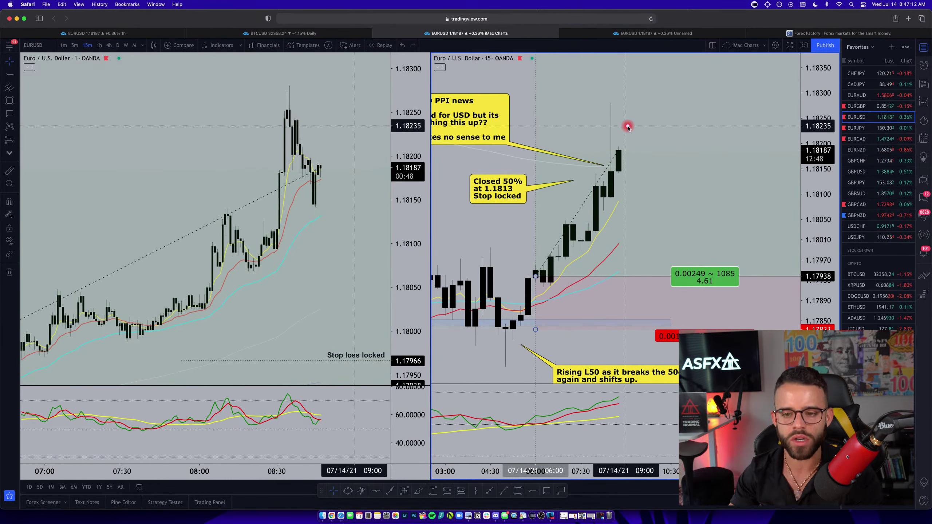
pyautogui.hscroll(-2, 184, 436)
pyautogui.hscroll(-2, 184, 435)
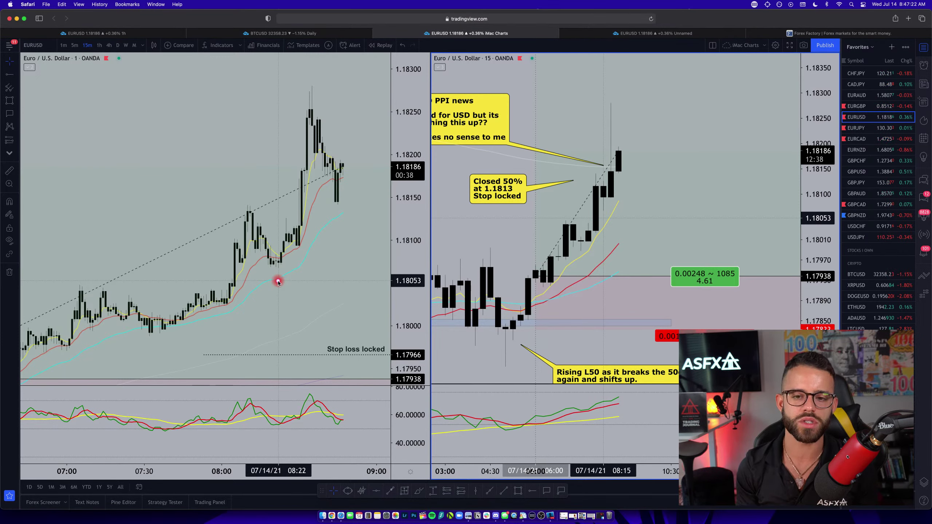
# - Switch back to the Forex Factory calendar and scroll through the USD PPI m/m release history
pyautogui.click(809, 35)
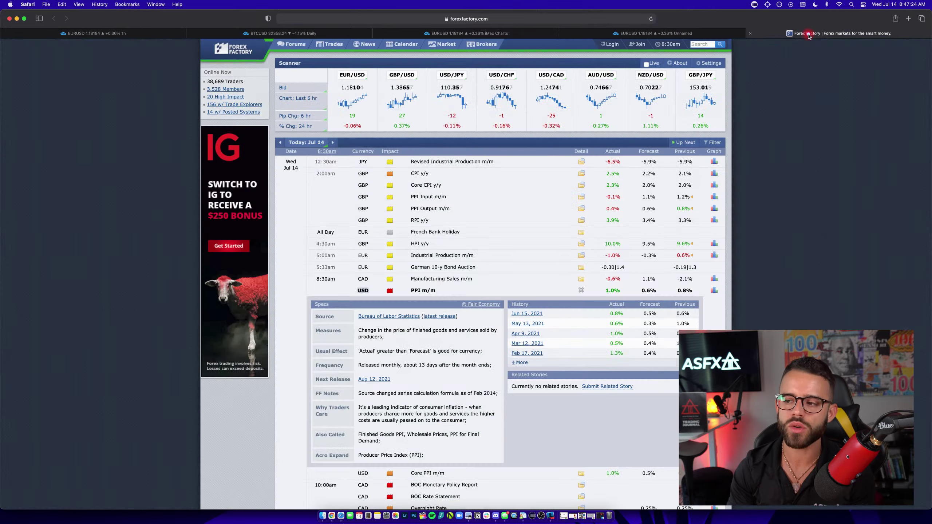
pyautogui.scroll(-1, 492, 339)
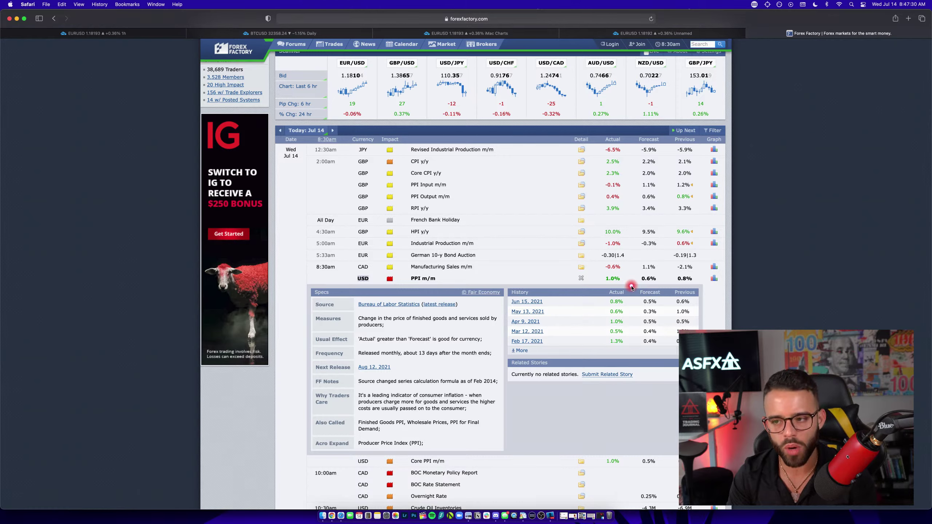
# - Return to the EURUSD charts and zoom the right 15-minute chart in and out
pyautogui.moveTo(518, 36)
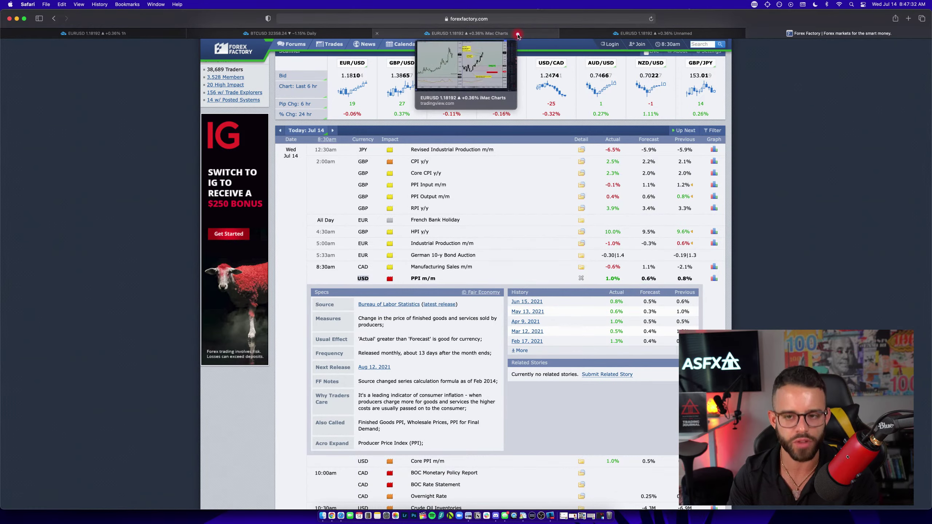
pyautogui.click(517, 34)
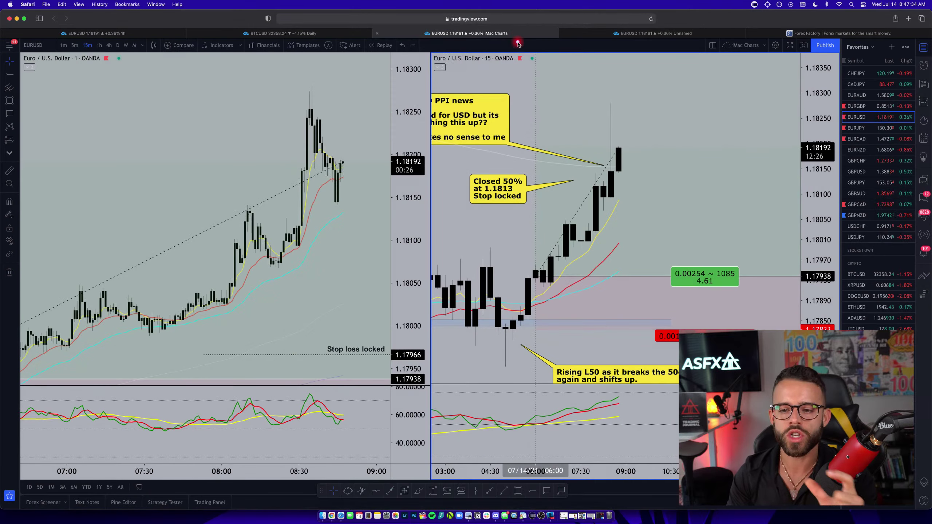
pyautogui.scroll(2, 581, 200)
pyautogui.scroll(-5, 801, 184)
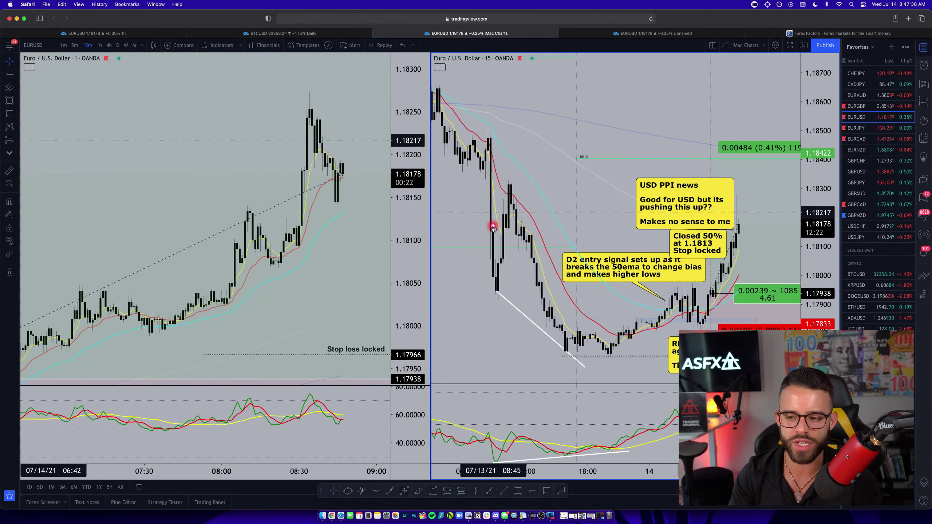
pyautogui.scroll(3, 676, 304)
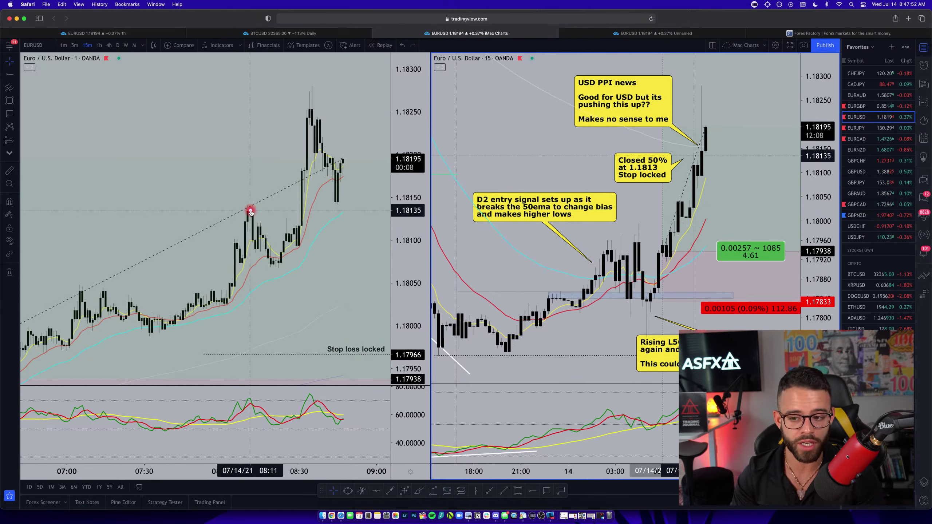
# - Briefly show the IMG_4376.jpg trade history of two EURUSD buys, then dismiss it
pyautogui.click(459, 516)
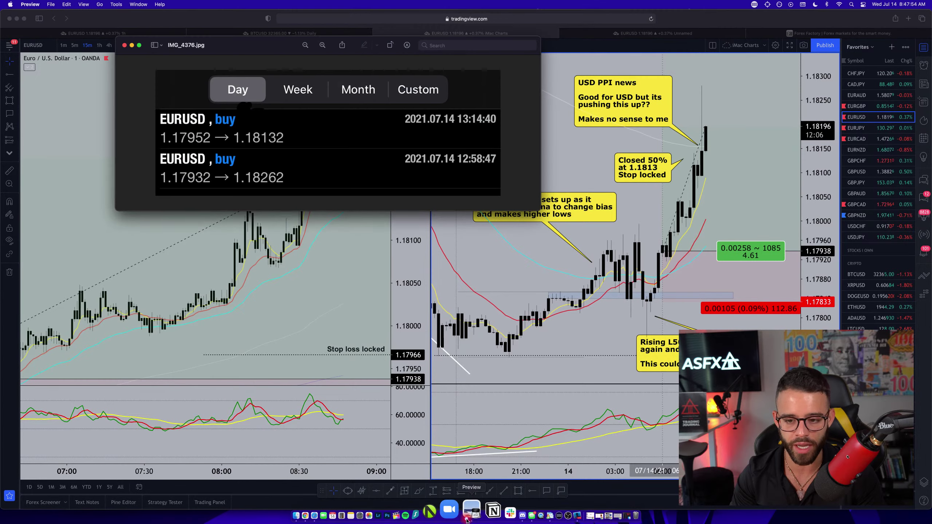
pyautogui.click(259, 226)
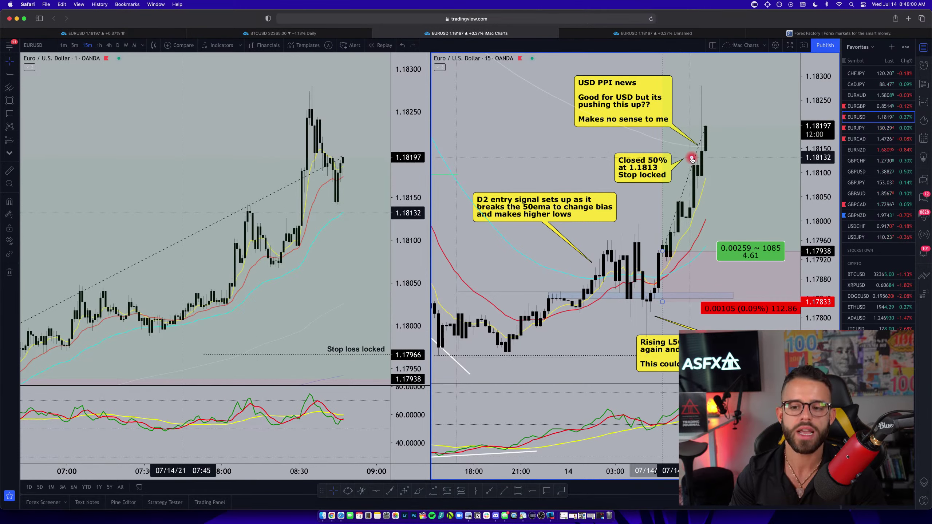
pyautogui.click(279, 357)
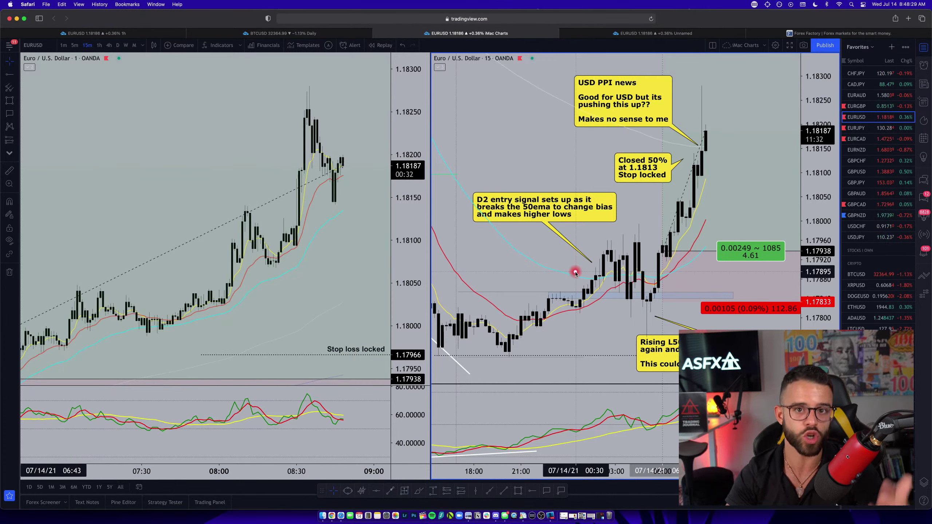
pyautogui.scroll(-2, 325, 278)
pyautogui.hscroll(-2, 324, 278)
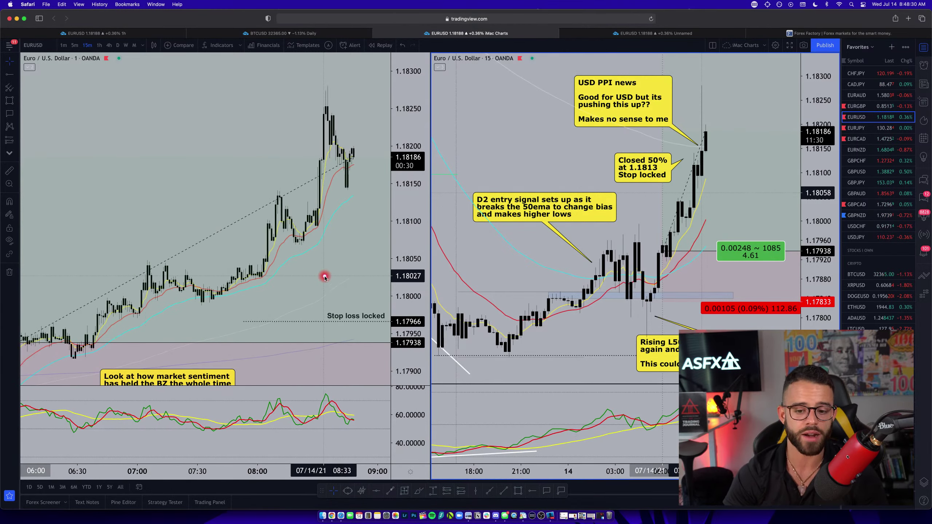
pyautogui.hscroll(-2, 157, 429)
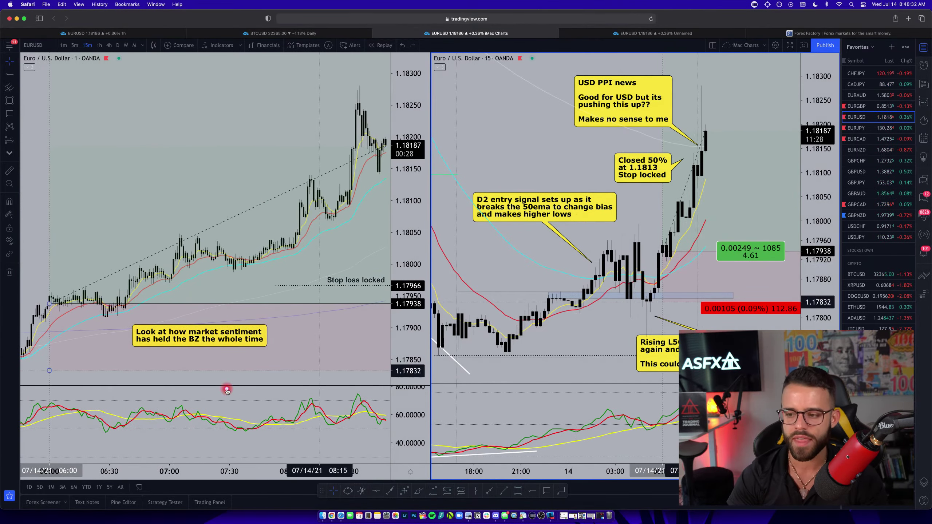
pyautogui.scroll(3, 587, 280)
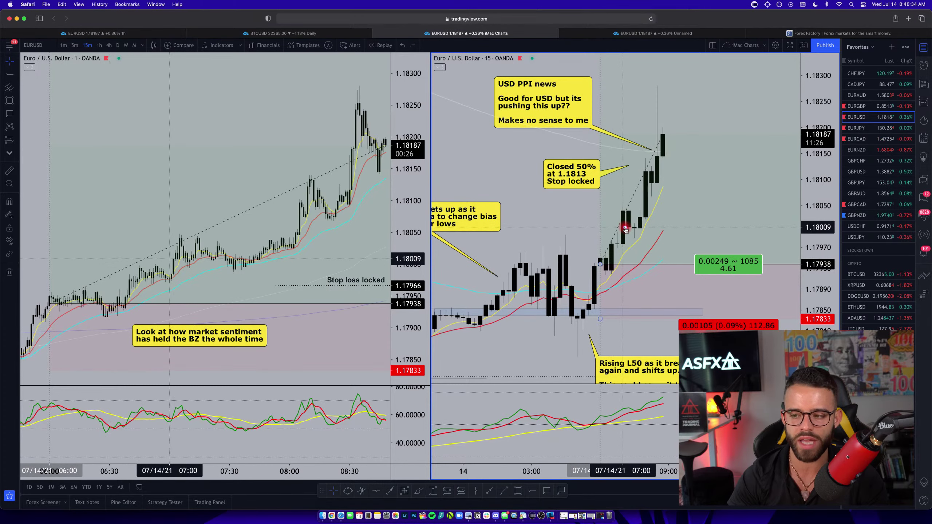
pyautogui.scroll(3, 624, 250)
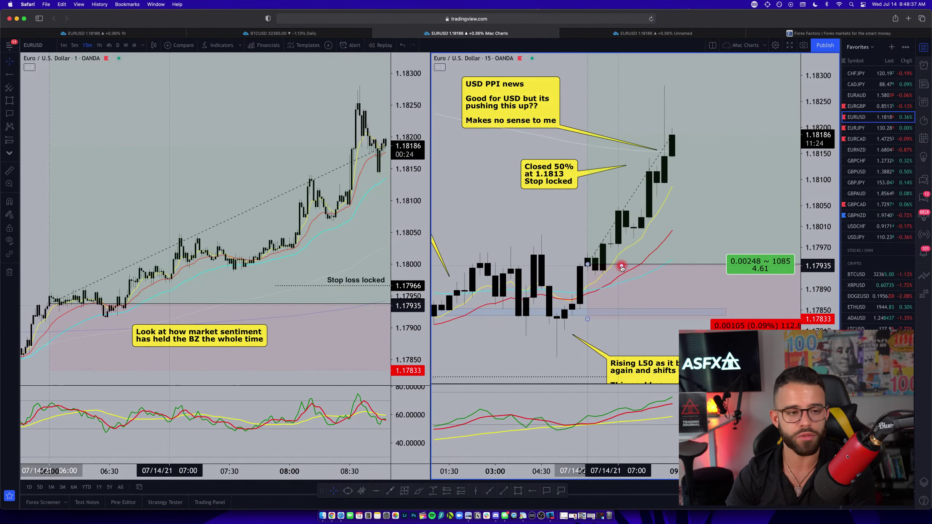
pyautogui.hscroll(1, 622, 268)
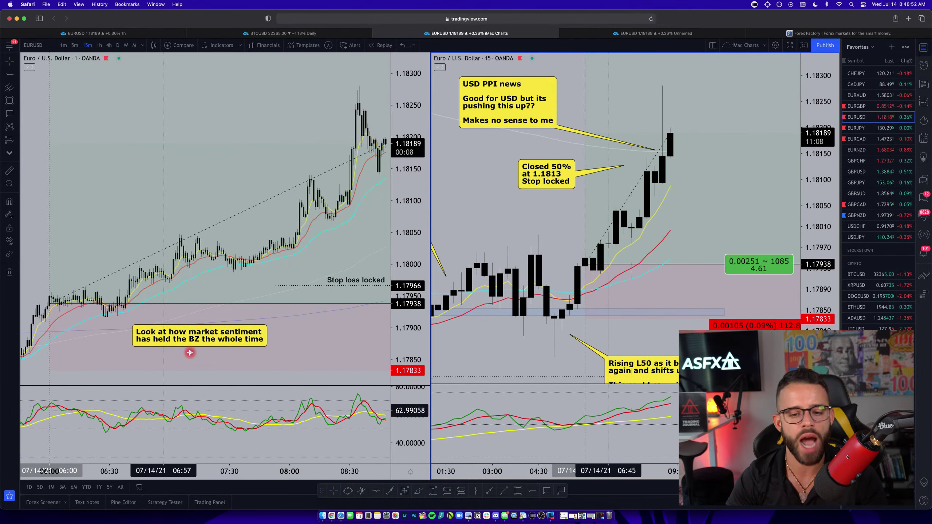
pyautogui.hscroll(3, 170, 272)
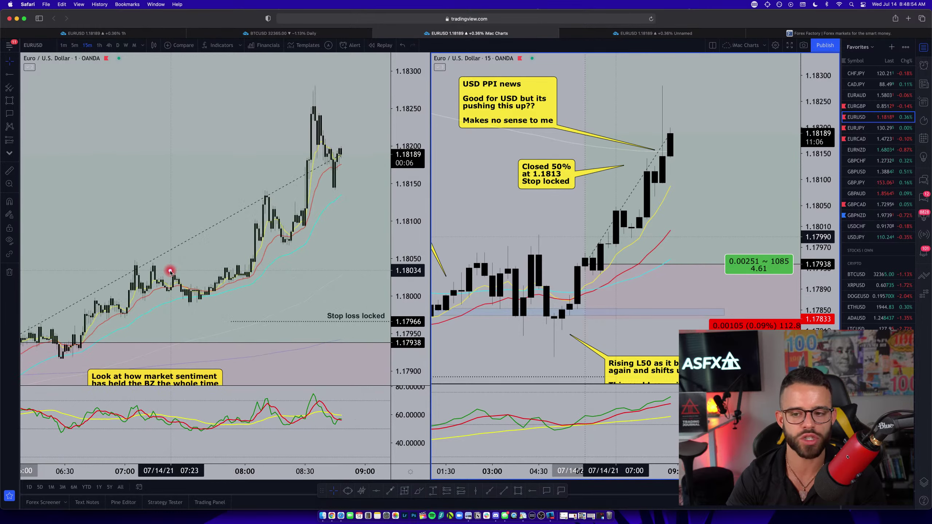
pyautogui.hscroll(-3, 709, 221)
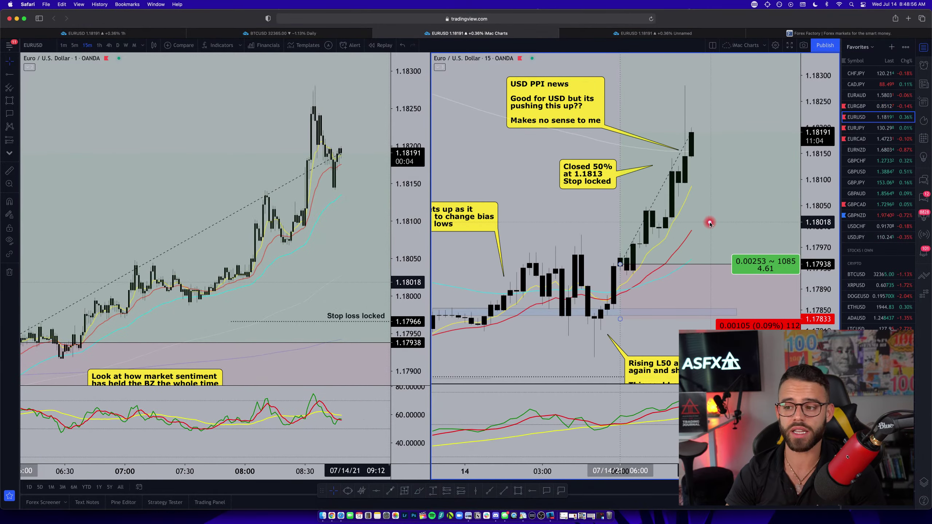
pyautogui.click(709, 221)
# - Maximize the 15-minute chart, switch to EURJPY and select its position drawing
pyautogui.hotkey('alt', 'Return')
pyautogui.press('Down')
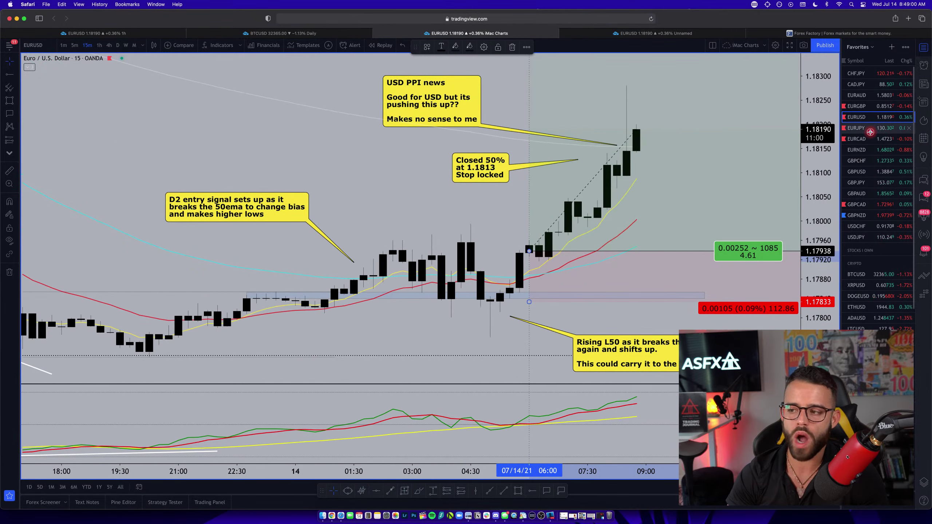
pyautogui.scroll(-3, 726, 162)
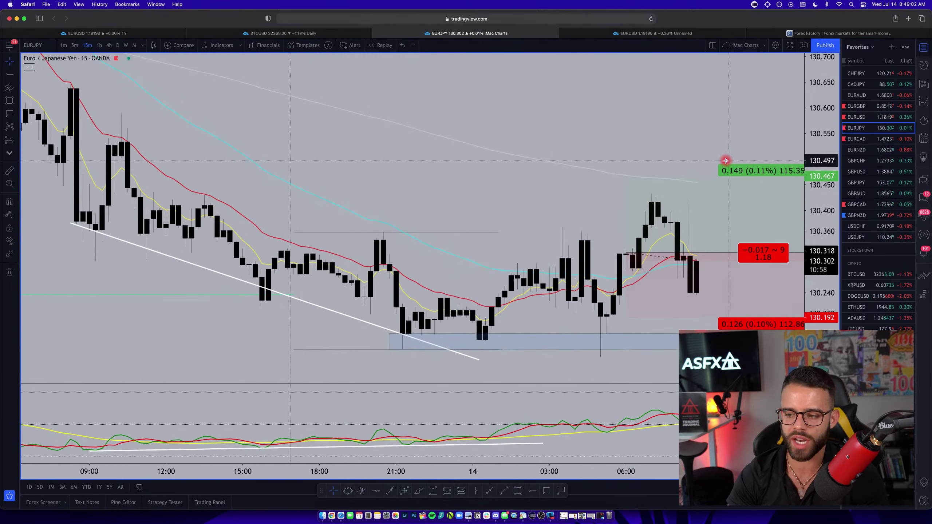
pyautogui.click(635, 251)
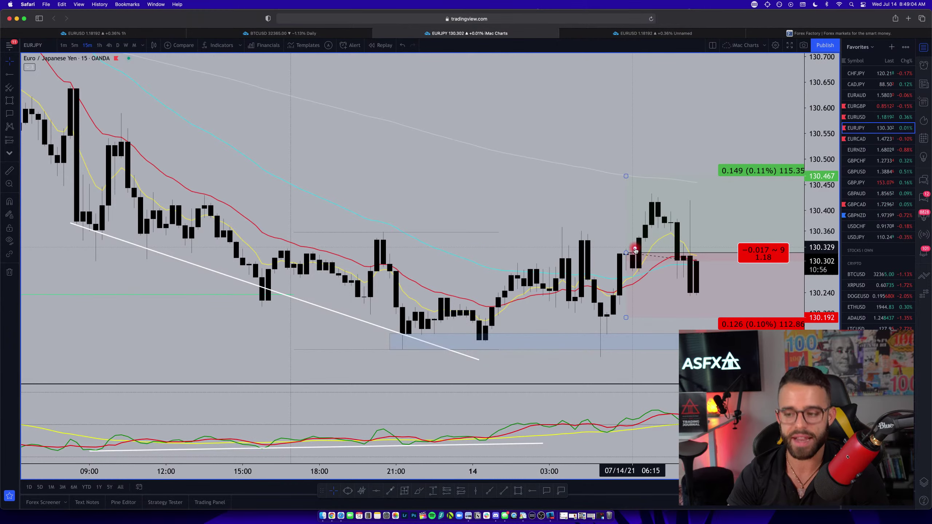
pyautogui.hscroll(3, 632, 263)
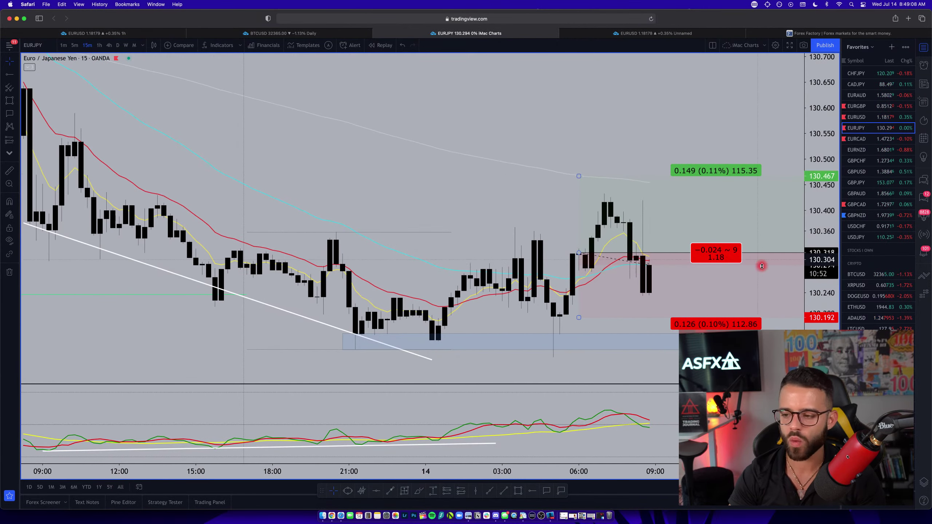
# - Flip back to EURUSD, then EURJPY again, and settle on the EURGBP chart
pyautogui.press('Up')
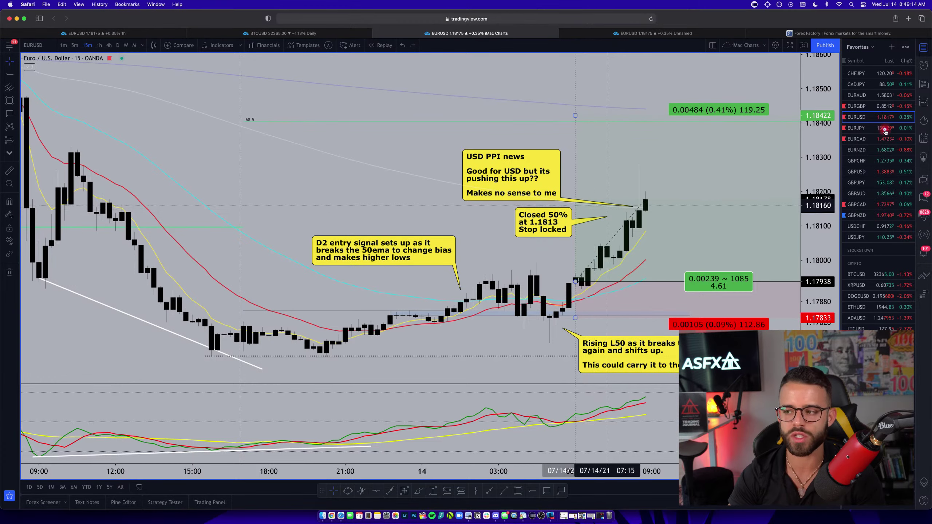
pyautogui.scroll(-5, 530, 338)
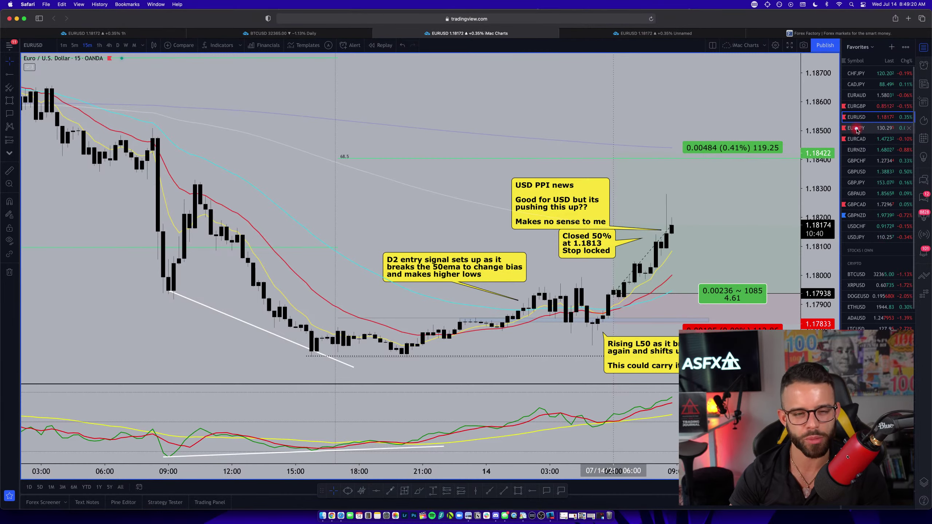
pyautogui.click(856, 128)
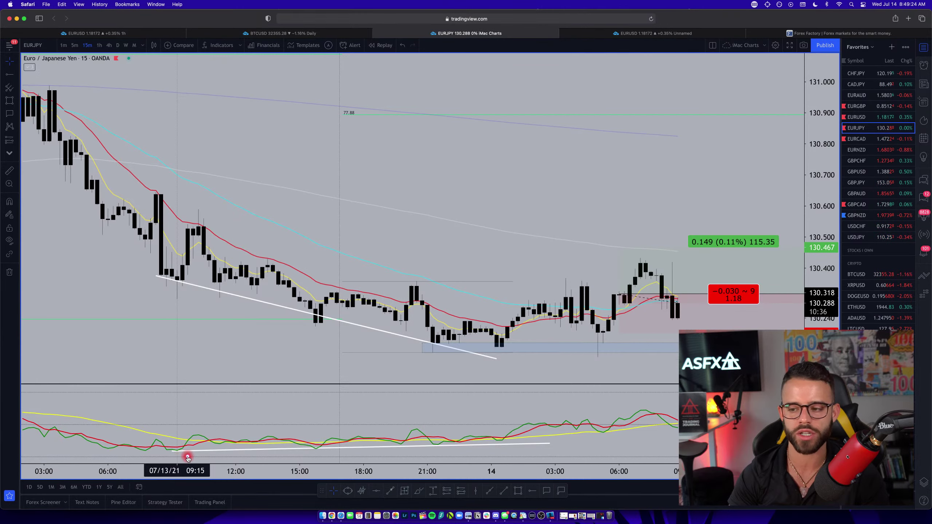
pyautogui.click(861, 105)
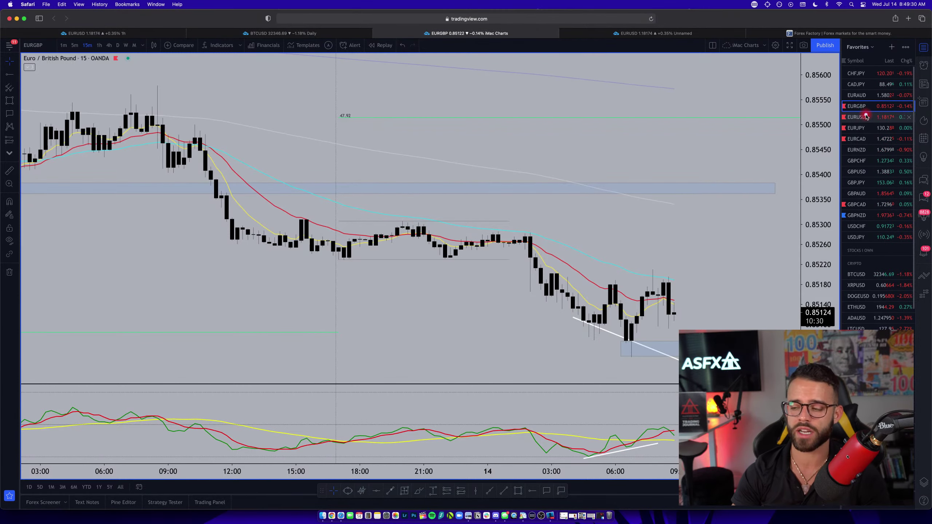
pyautogui.scroll(2, 770, 218)
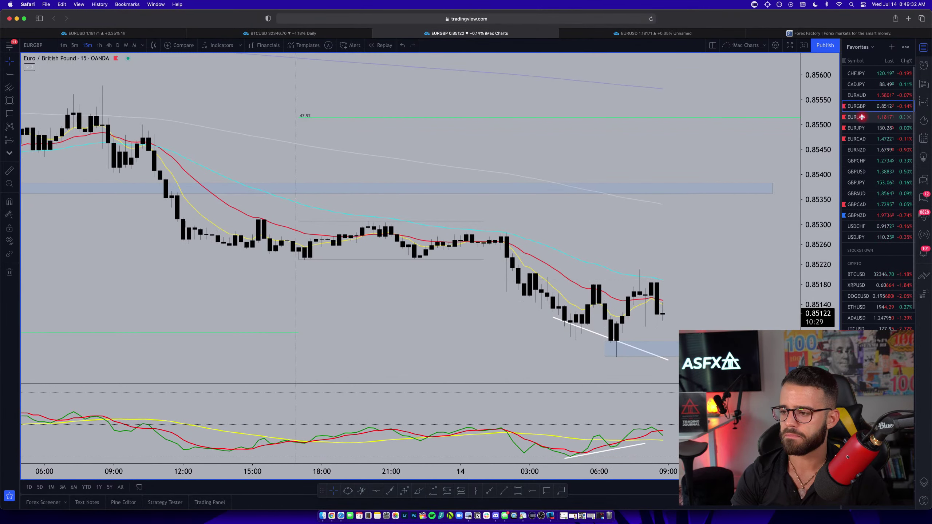